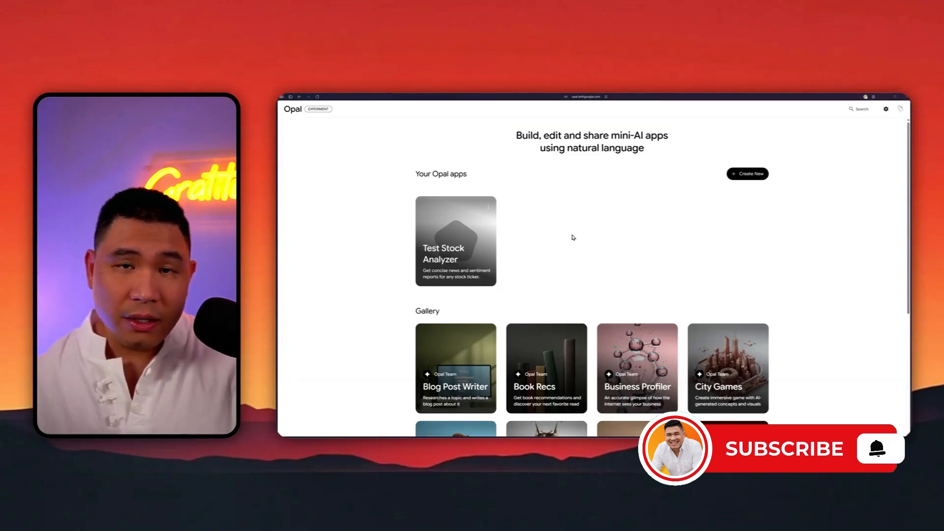
- Browse the gallery templates and remix the Video Marketer app
scroll(574, 238, down, 1)
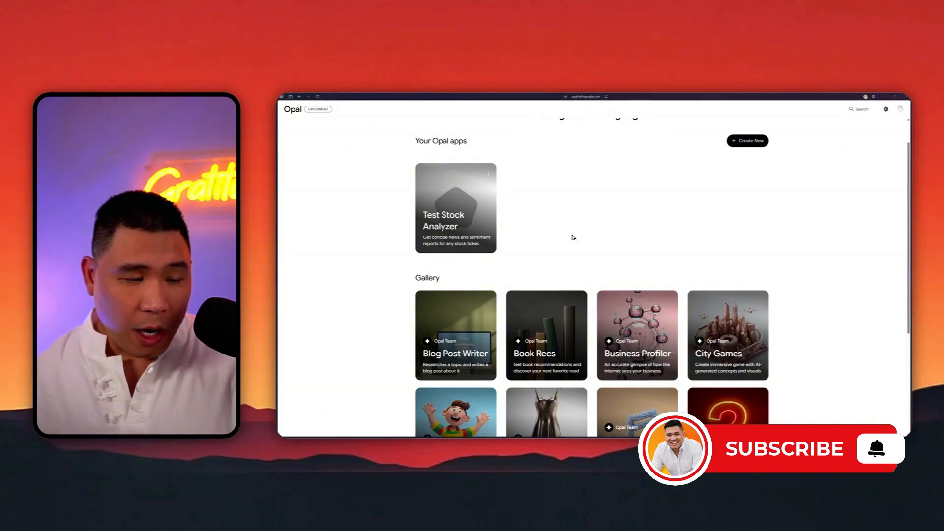
scroll(573, 238, down, 1)
scroll(573, 237, down, 3)
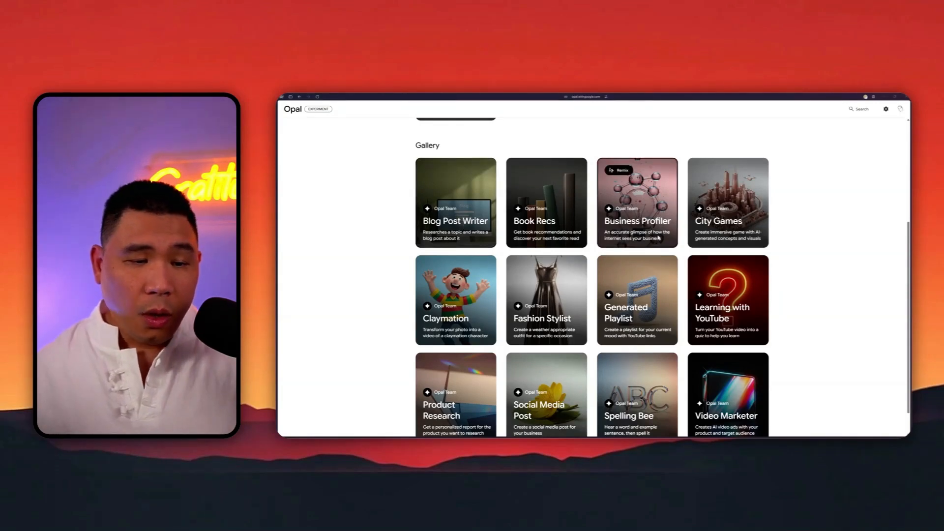
scroll(669, 239, down, 1)
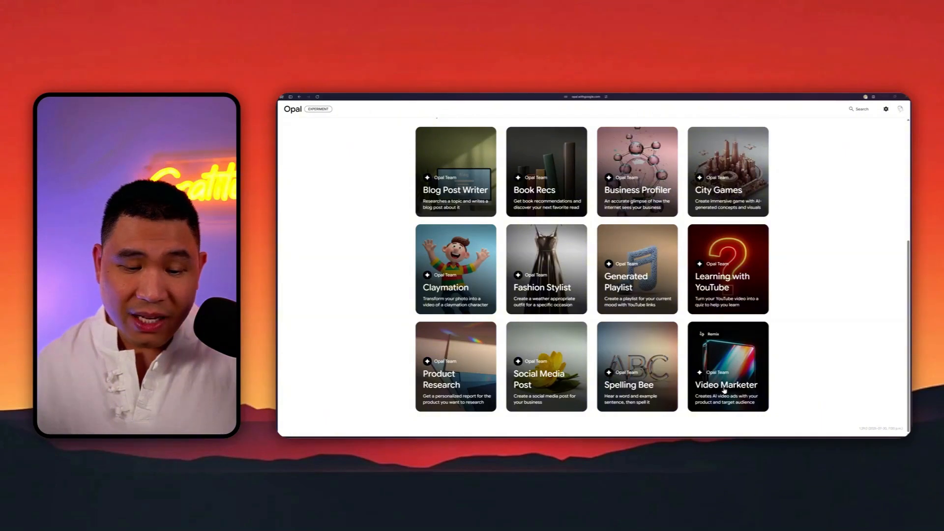
click(714, 335)
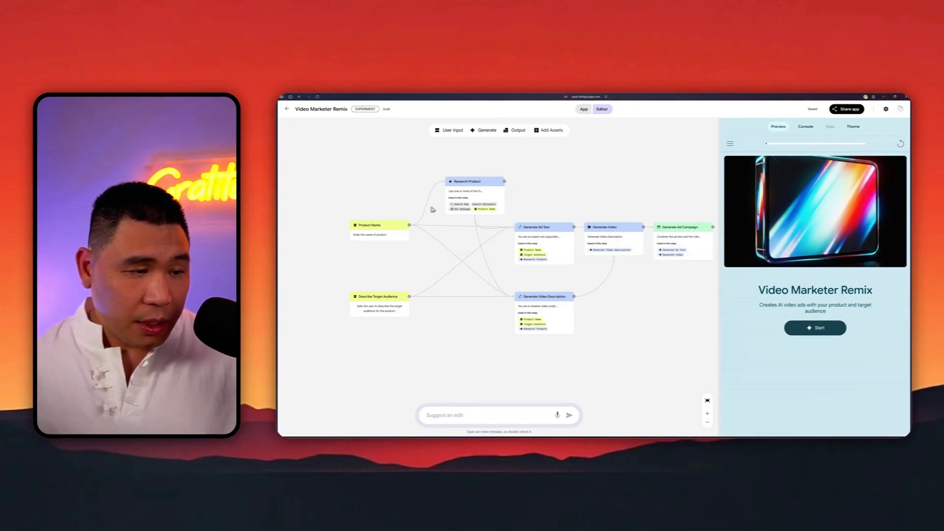
- Open the Research Product step in the workflow and review its prompt and tools
scroll(381, 251, up, 5)
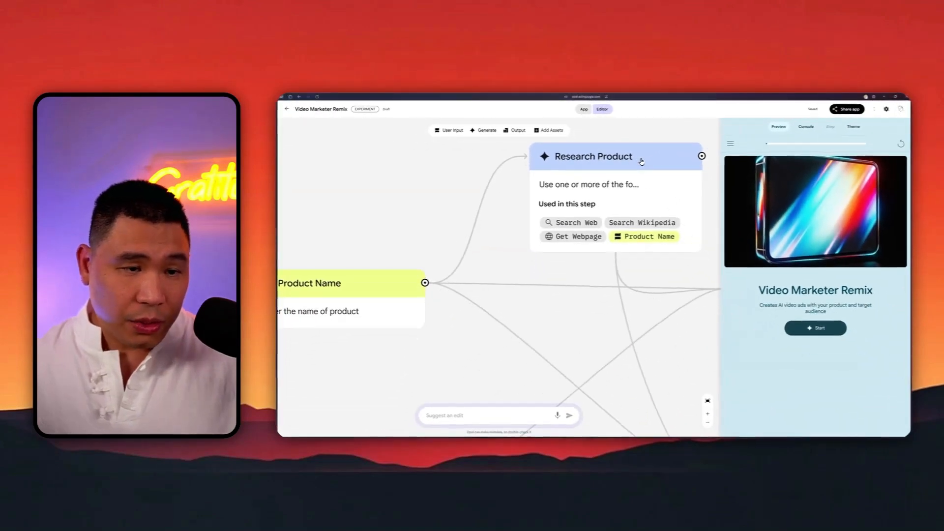
click(615, 167)
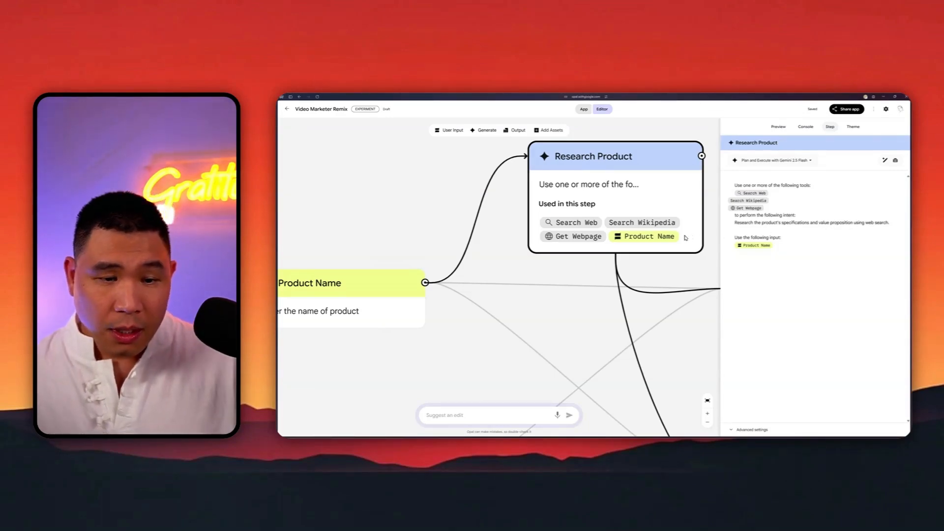
scroll(684, 238, down, 5)
scroll(689, 238, up, 1)
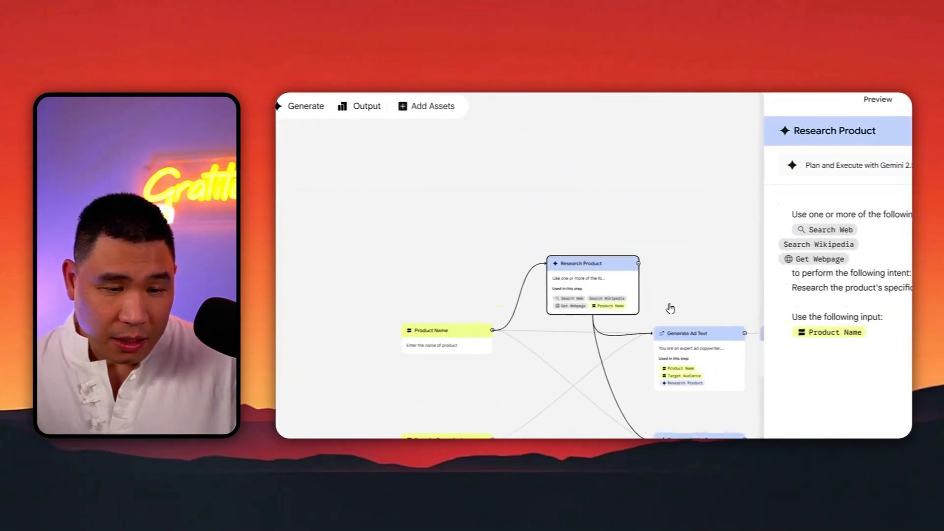
- Move the Generate Ad Text node slightly up and the Generate Video node down to separate them in the workflow
drag(569, 271, 529, 229)
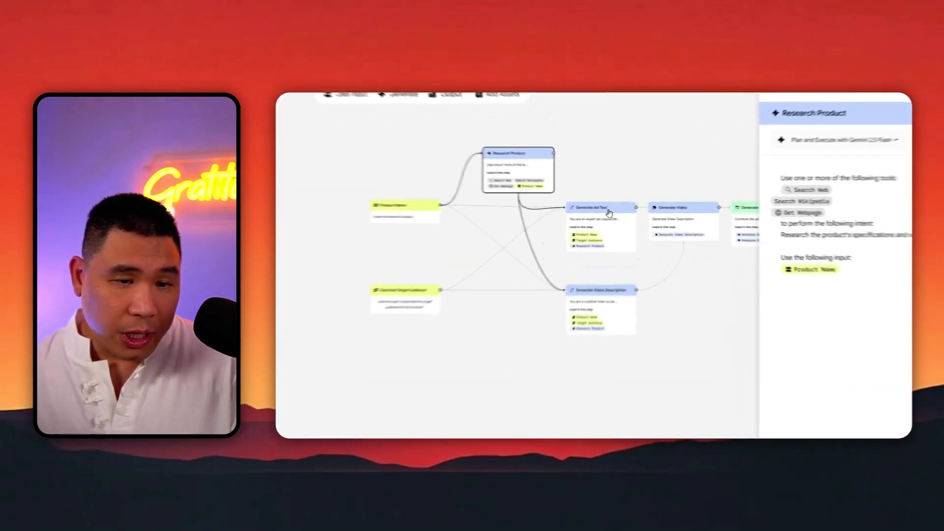
click(607, 213)
mouse_move(606, 213)
mouse_down()
mouse_move(608, 185)
mouse_move(602, 215)
mouse_up()
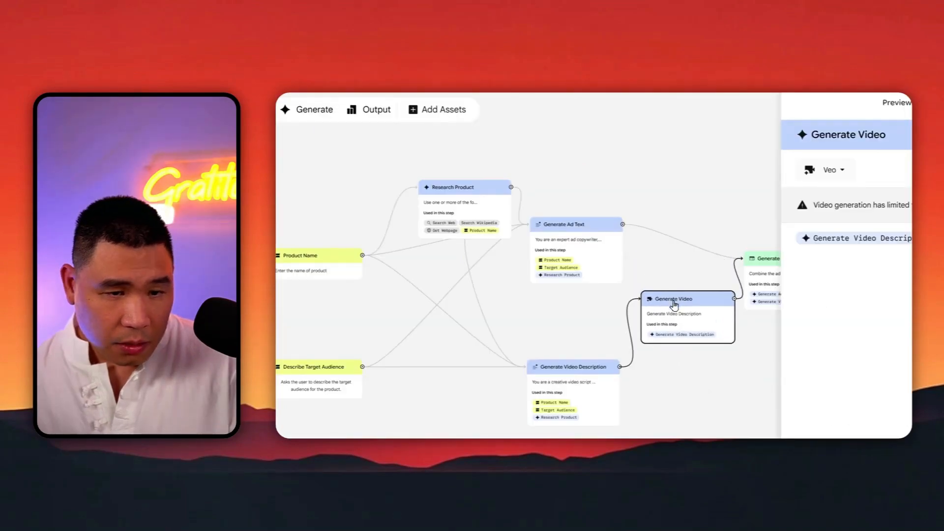
drag(682, 302, 668, 301)
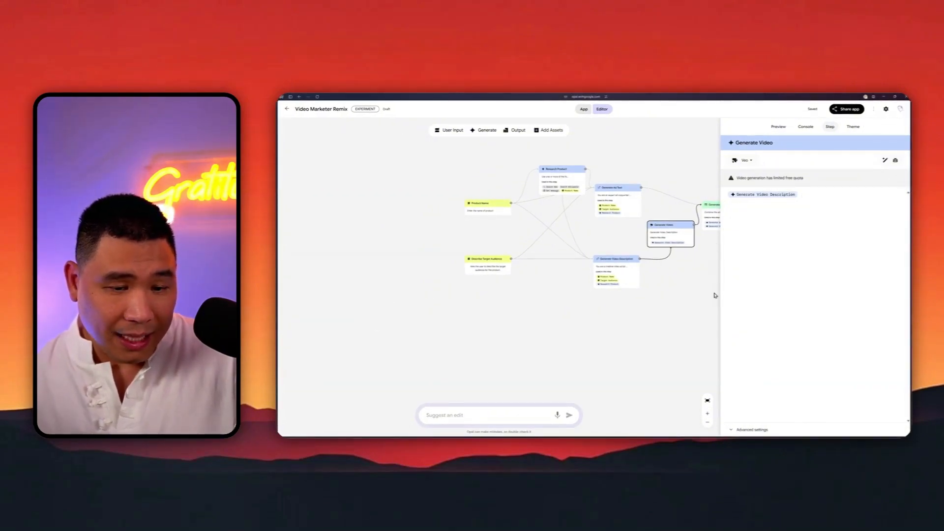
- Replace the opening paragraph of the Generate Video Description prompt with "dsdas" and open the prompt's edit suggestion
drag(704, 299, 607, 318)
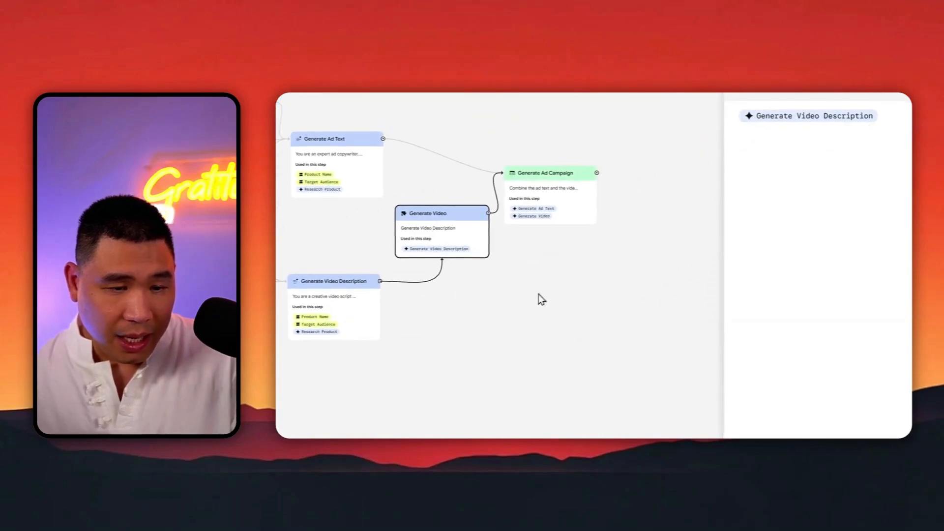
scroll(559, 239, up, 3)
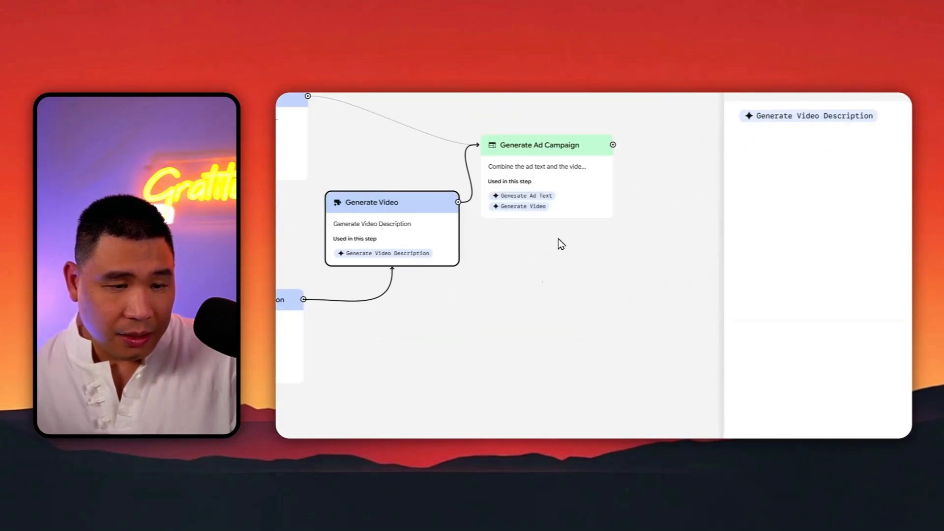
drag(528, 278, 610, 271)
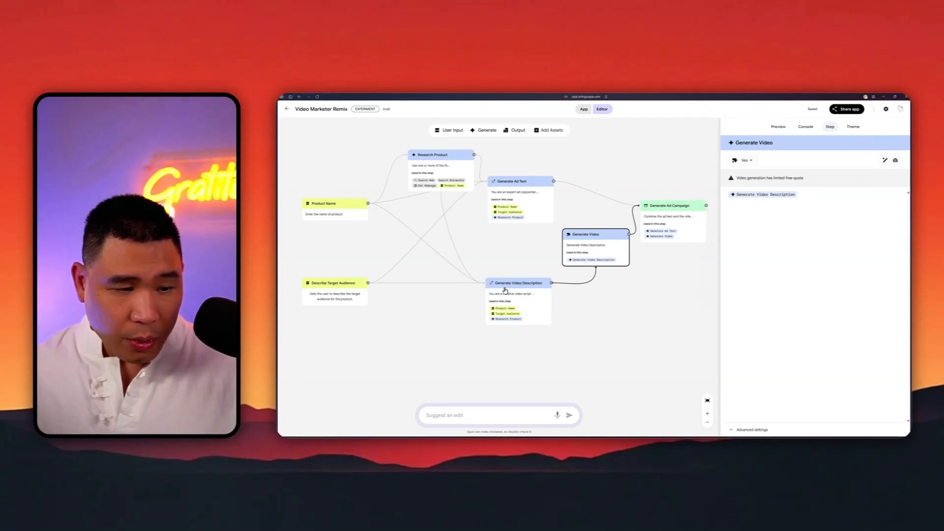
click(507, 290)
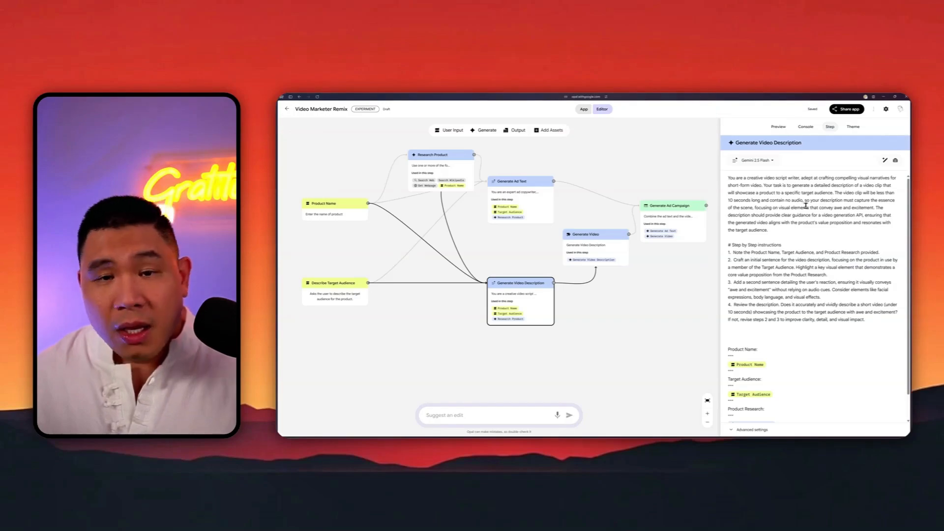
drag(787, 201, 803, 201)
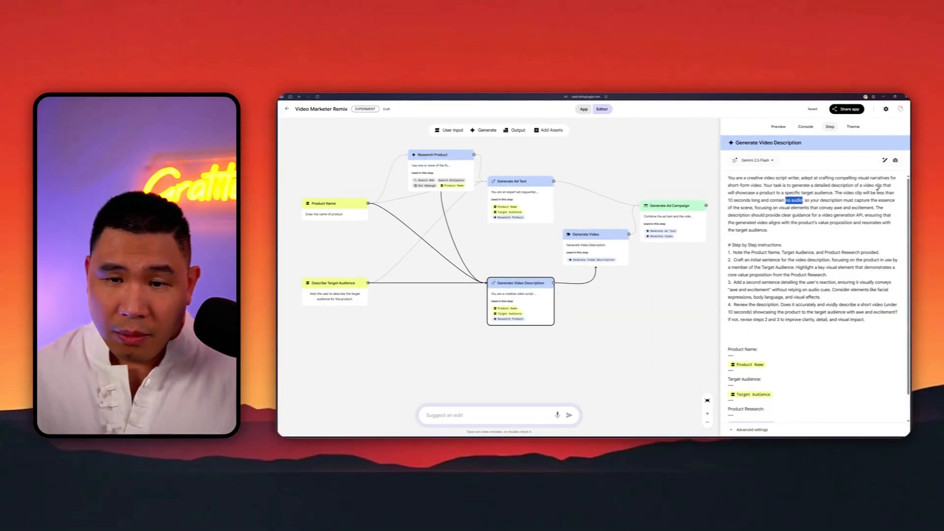
drag(729, 178, 792, 230)
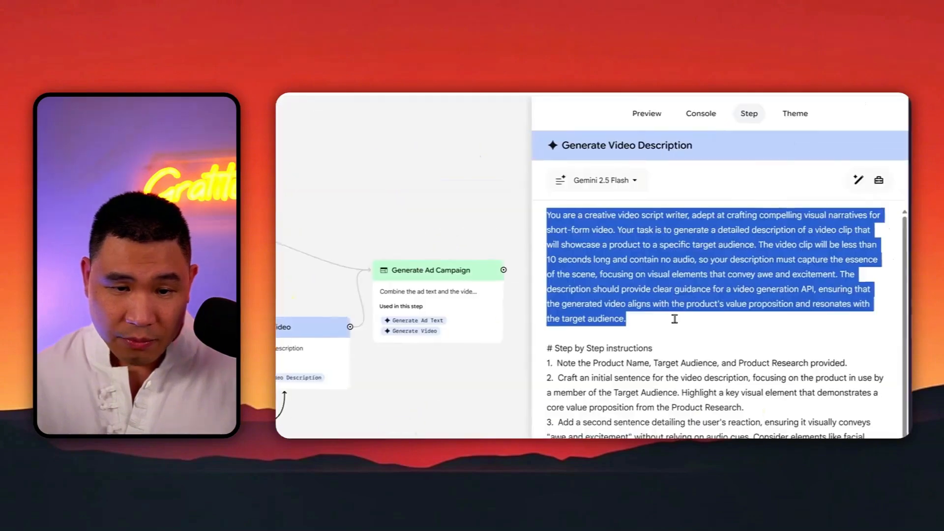
text(d)
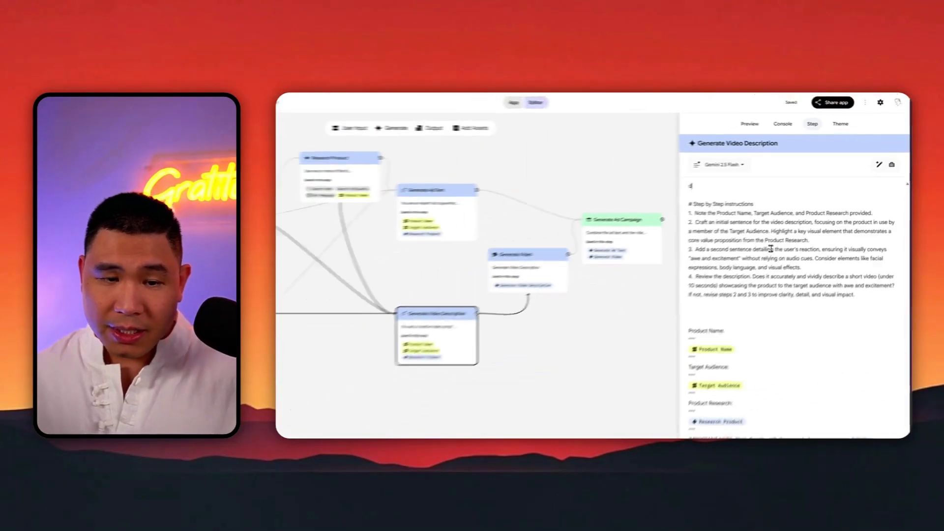
text(sdas)
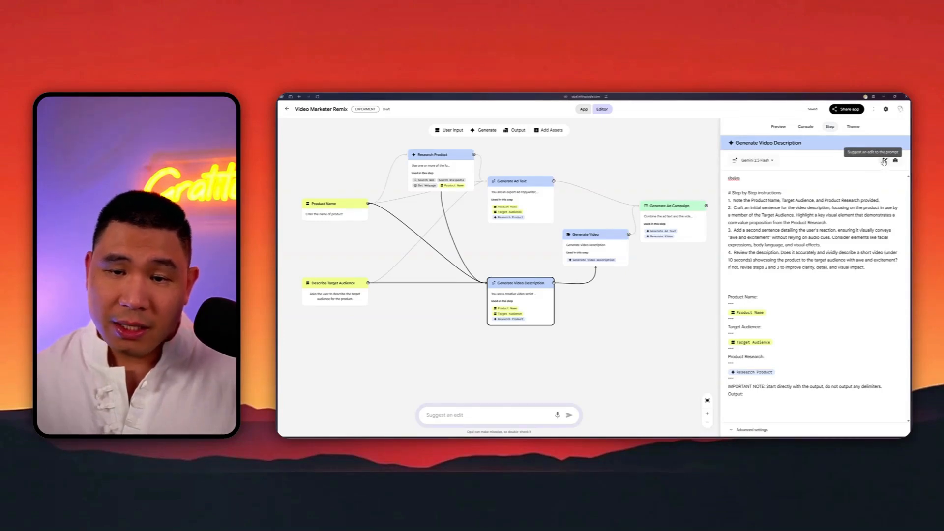
click(884, 161)
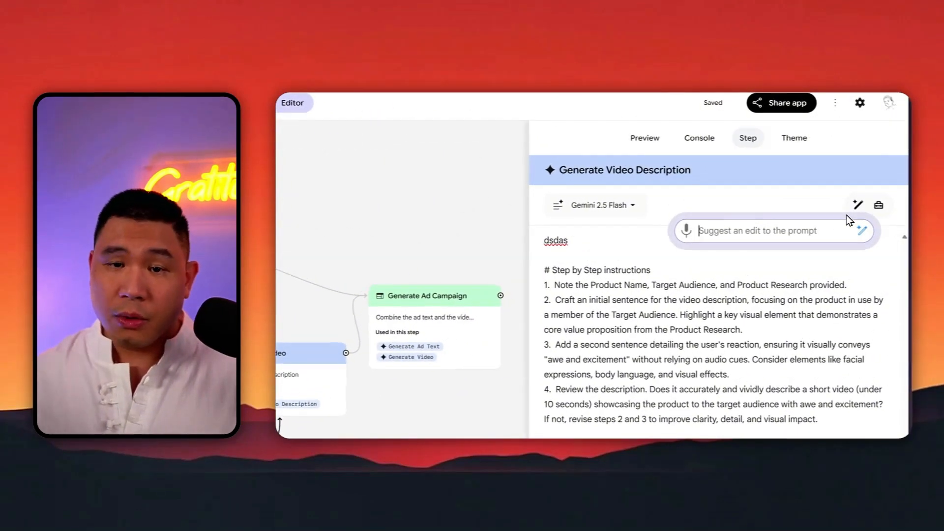
- Review the models available for the Generate Video and Research Product steps, keeping the current choices
click(287, 356)
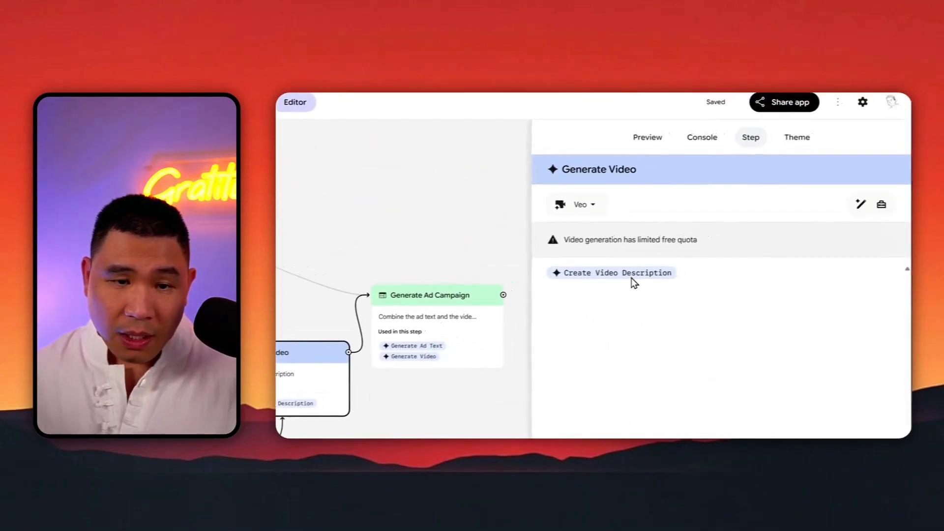
click(582, 209)
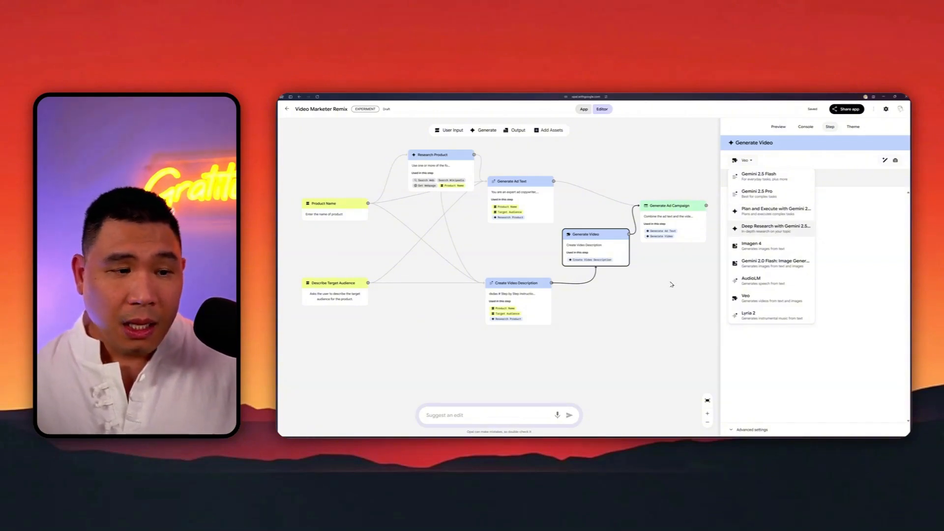
click(672, 285)
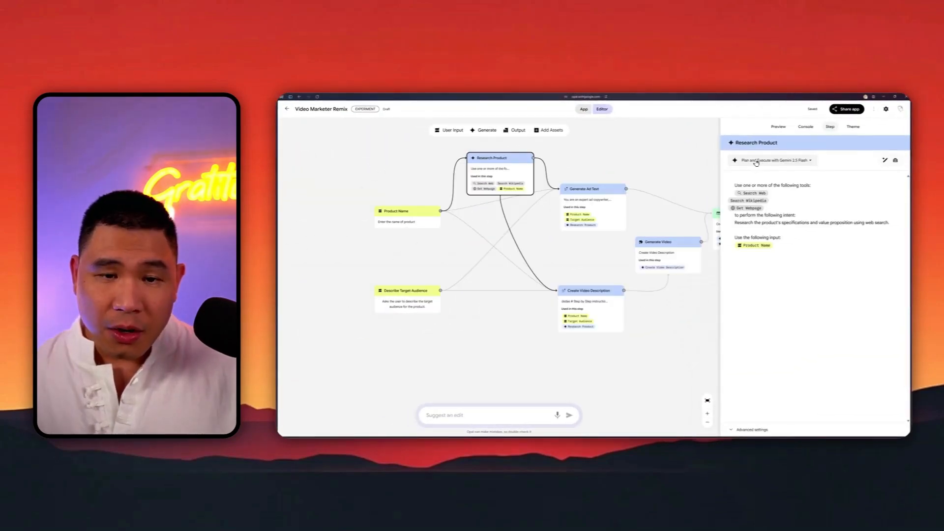
click(792, 164)
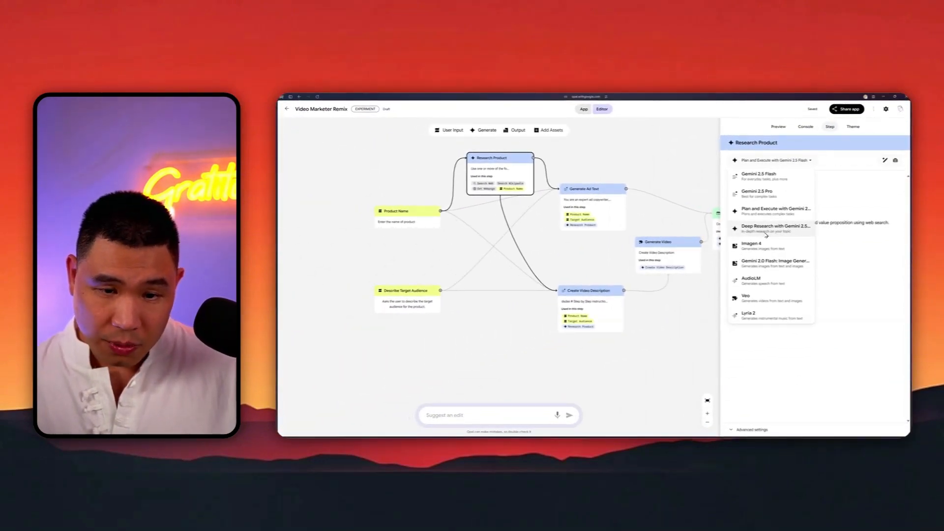
click(829, 235)
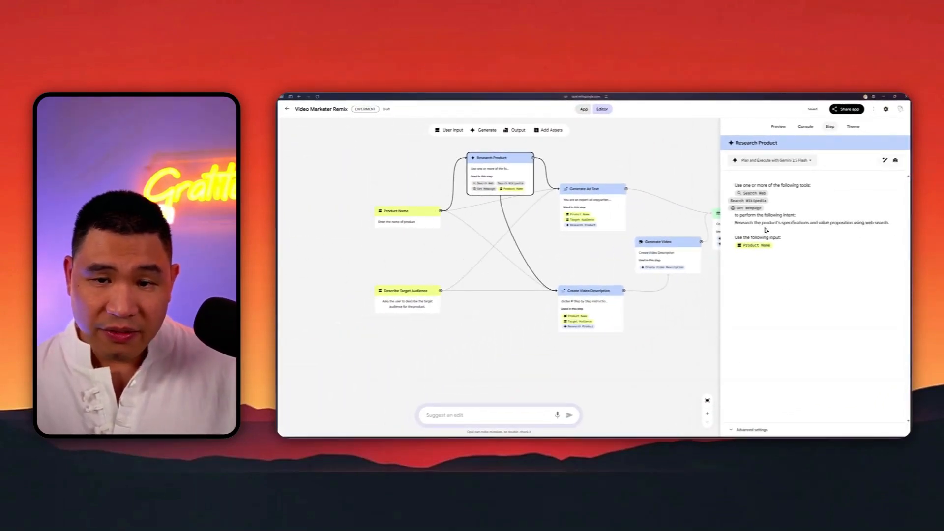
- Examine the prompts and models of the Generate Ad Text and Generate Video steps
click(593, 202)
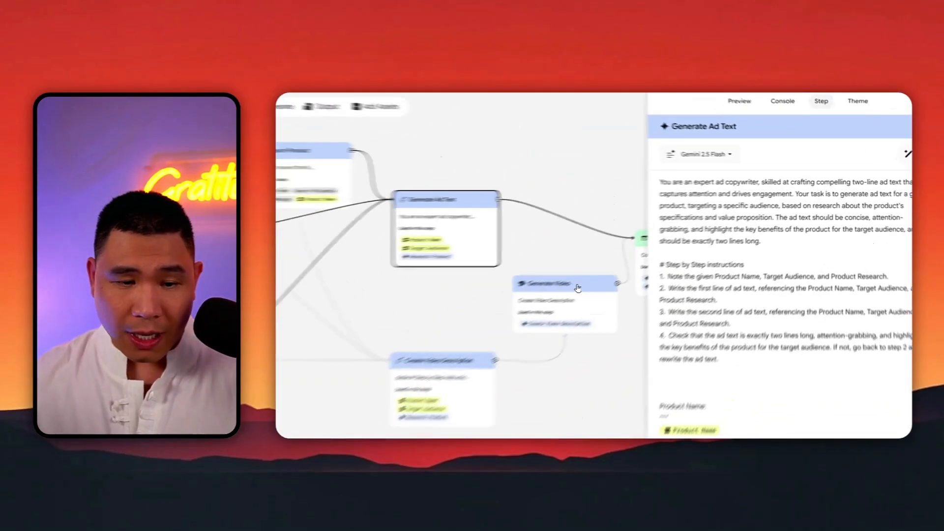
click(675, 243)
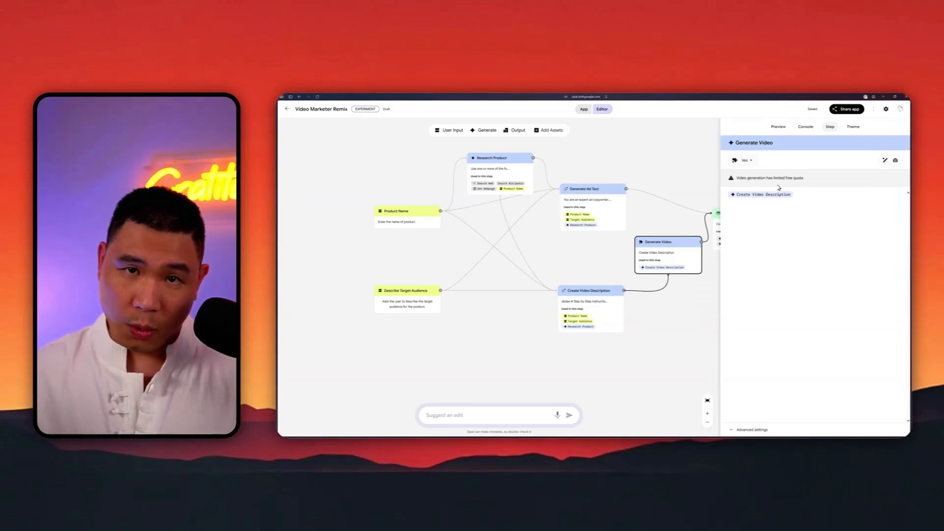
click(609, 205)
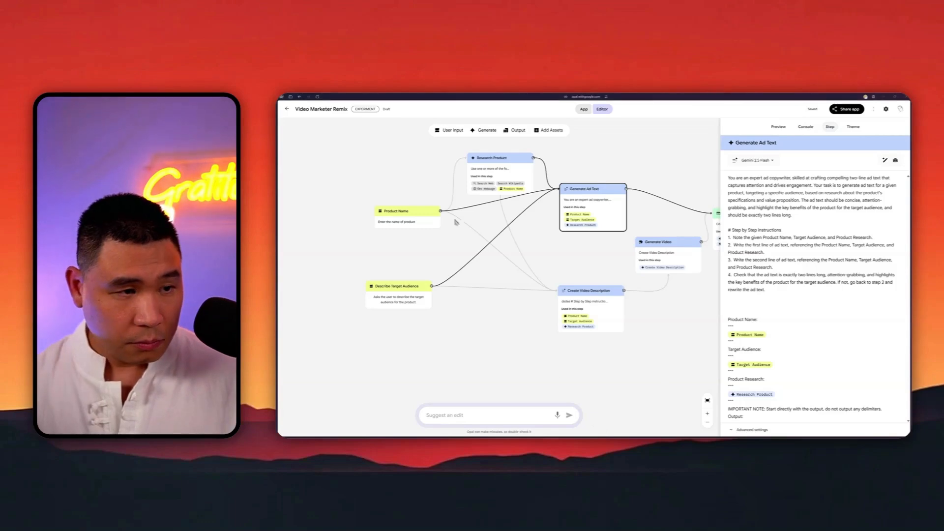
- Add a User Input step between Product Name and Describe Target Audience and title it "Creative Direction"
click(465, 167)
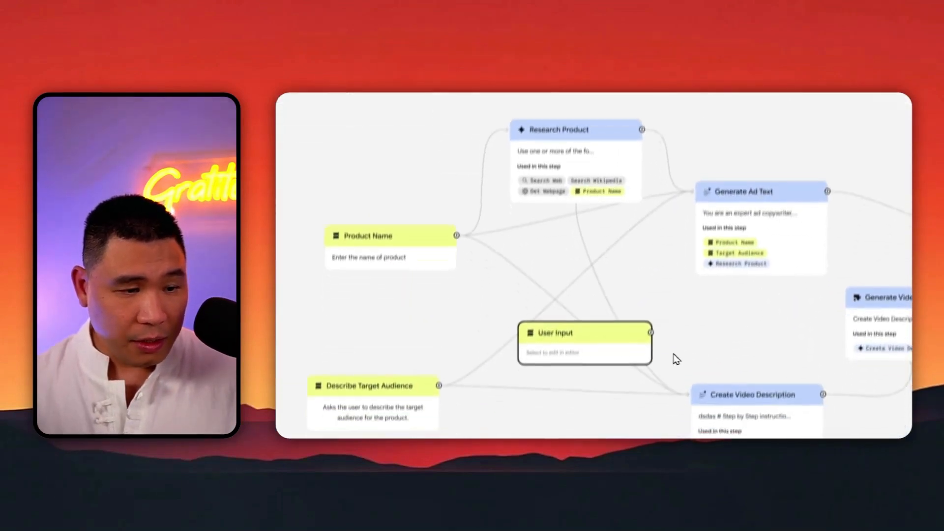
drag(623, 310, 447, 315)
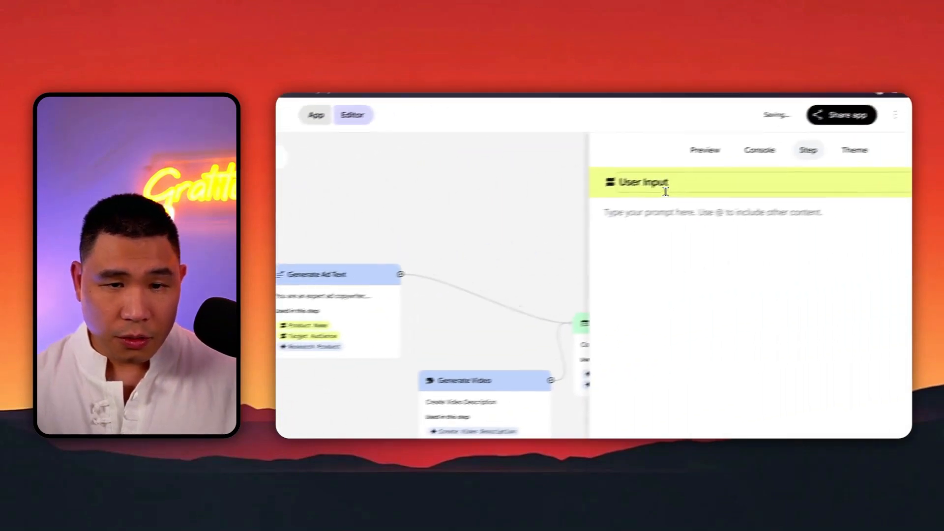
click(665, 190)
drag(661, 200, 537, 199)
text(Creative D)
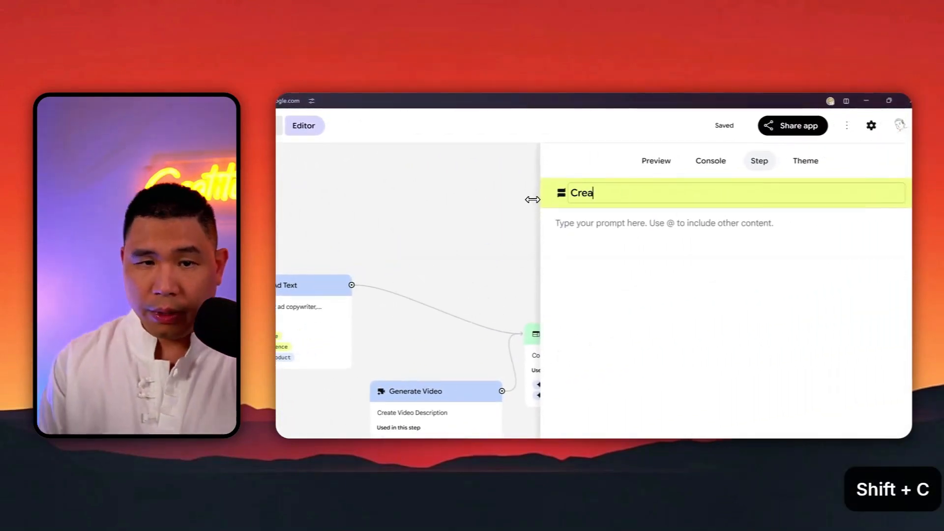
text(tion)
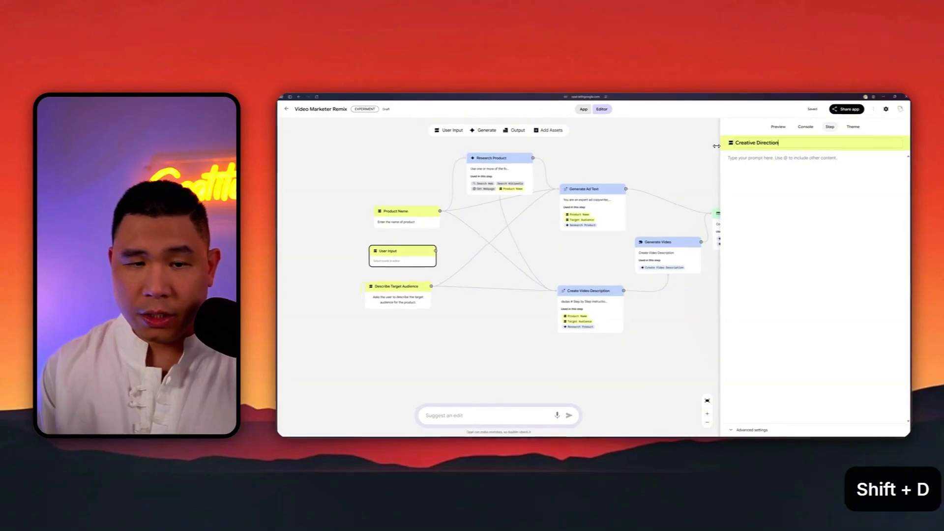
- Write the Creative Direction prompt as "Enter a creative direction of how you want your ad to show"
click(739, 159)
key(ctrl+BackSpace)
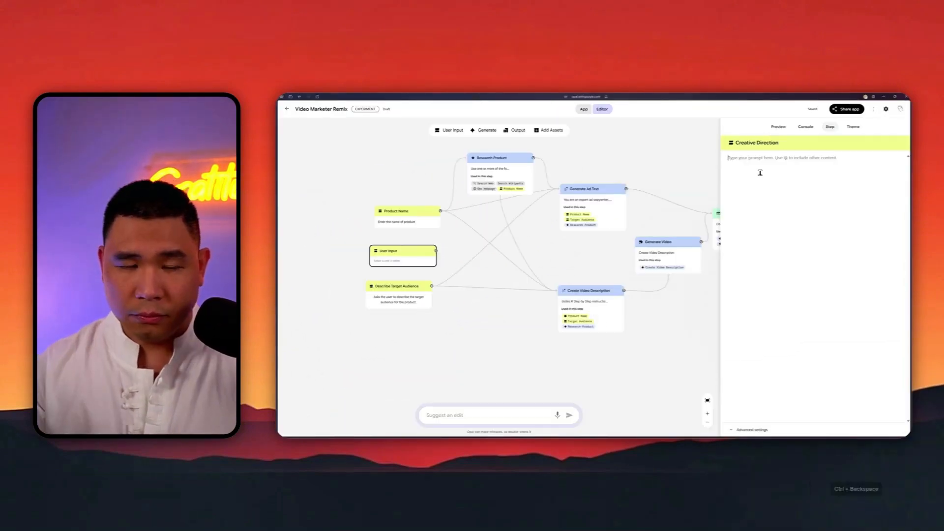
text(Enter a c)
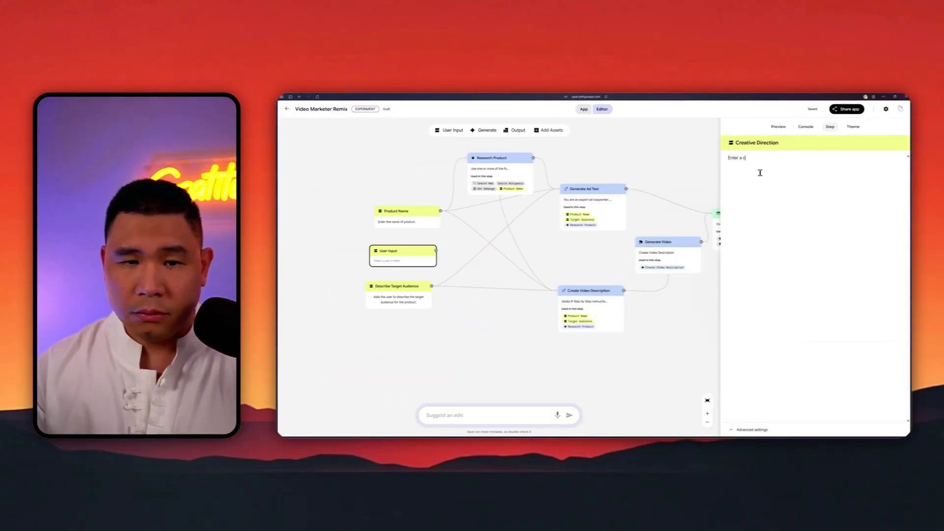
text(reative direction of)
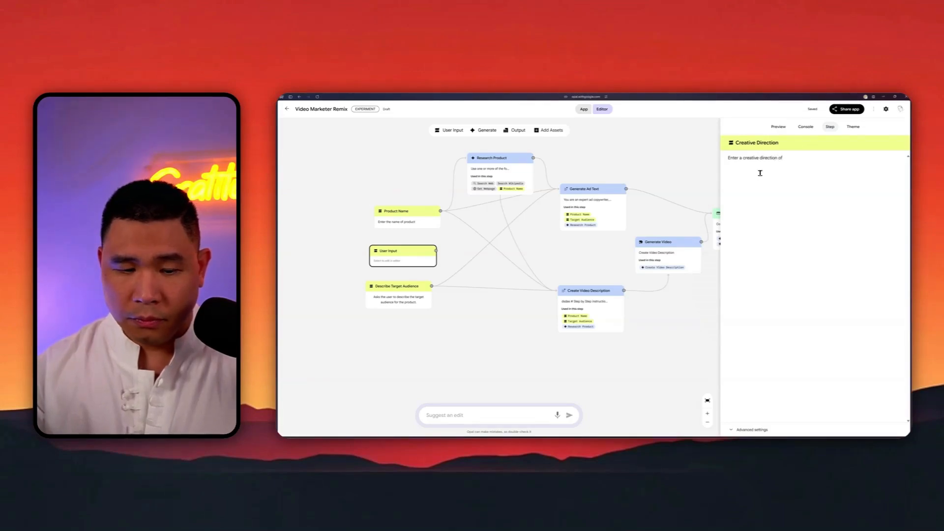
text( how you want your ad t)
key(ctrl+BackSpace)
text(want your ad to show)
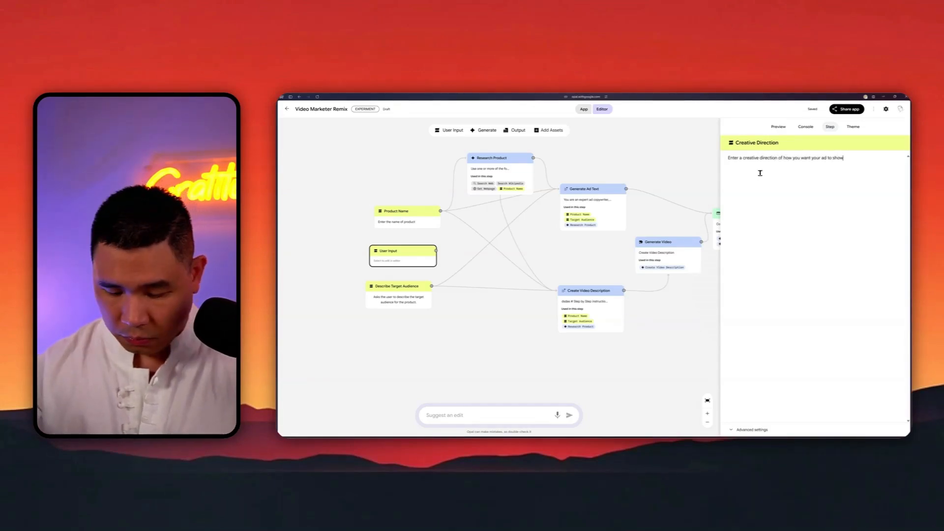
- Append to the Creative Direction prompt "(e.g. a girl running away from zombie, a little girl walking toward a teacher handing a book, etc.)"
text(. (e.g. a girl running away from zombie)
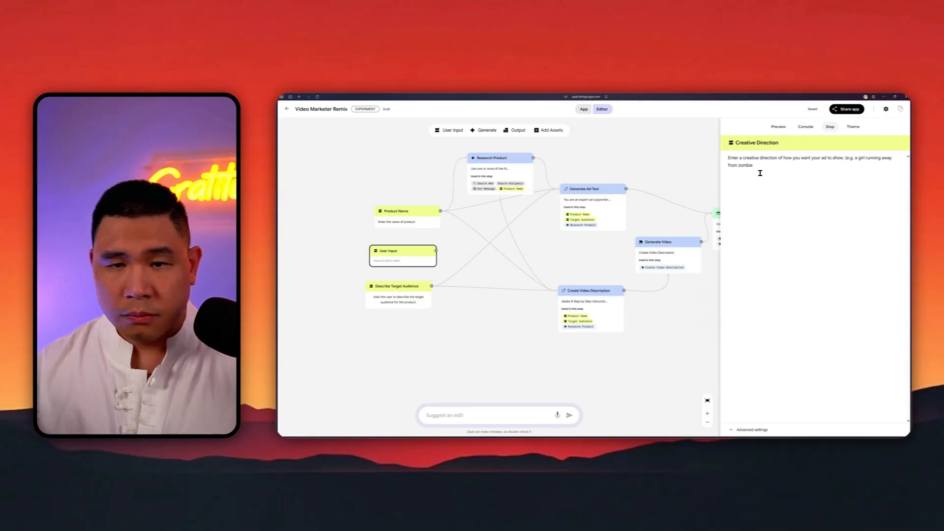
text(, a little girl walking toward)
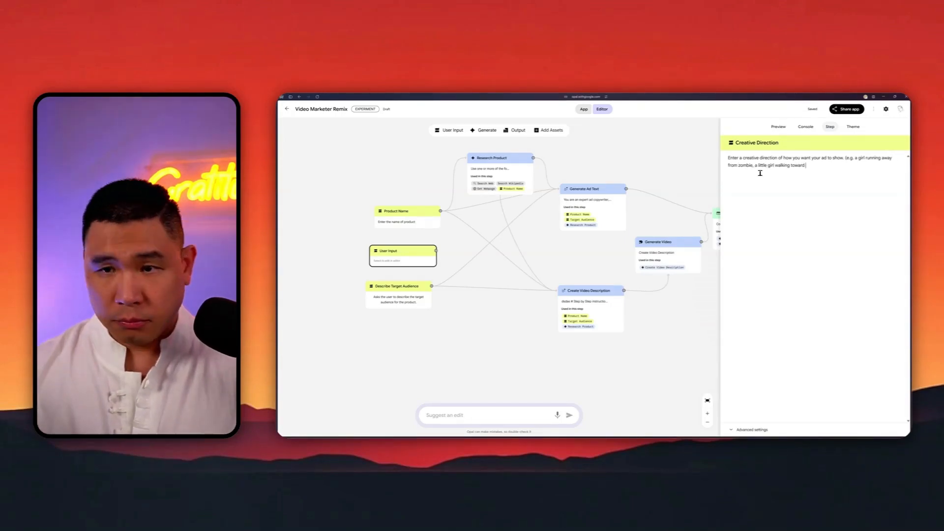
text( a teacher handing a book))
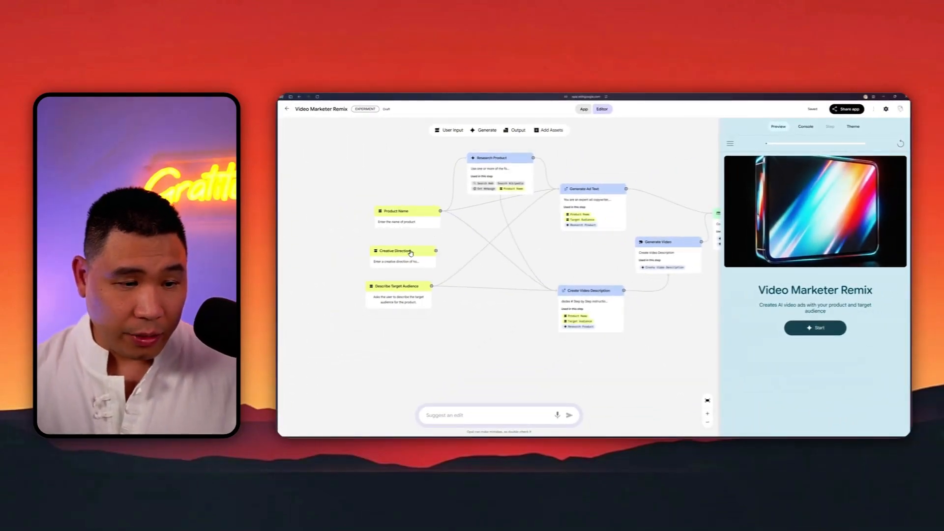
- Move the Creative Direction node below Describe Target Audience and connect it to the Generate Ad Text step
drag(418, 253, 460, 335)
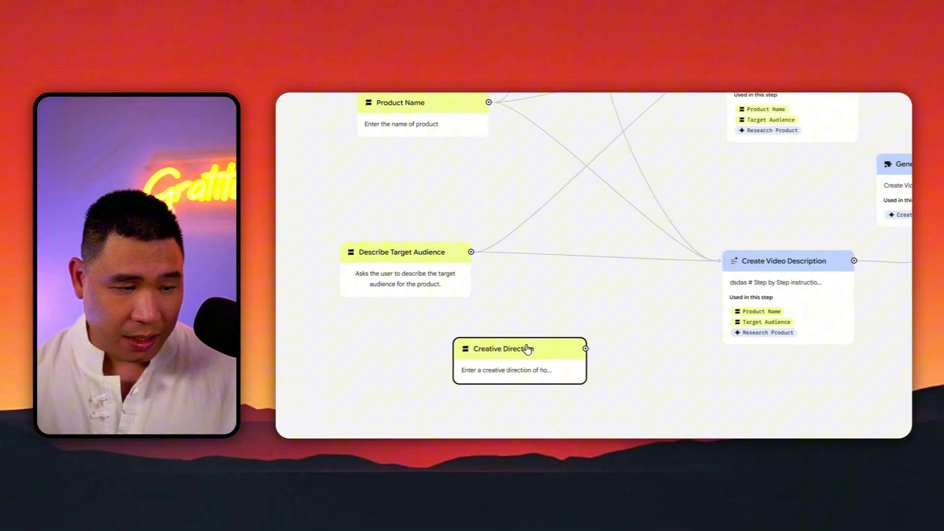
drag(527, 350, 432, 349)
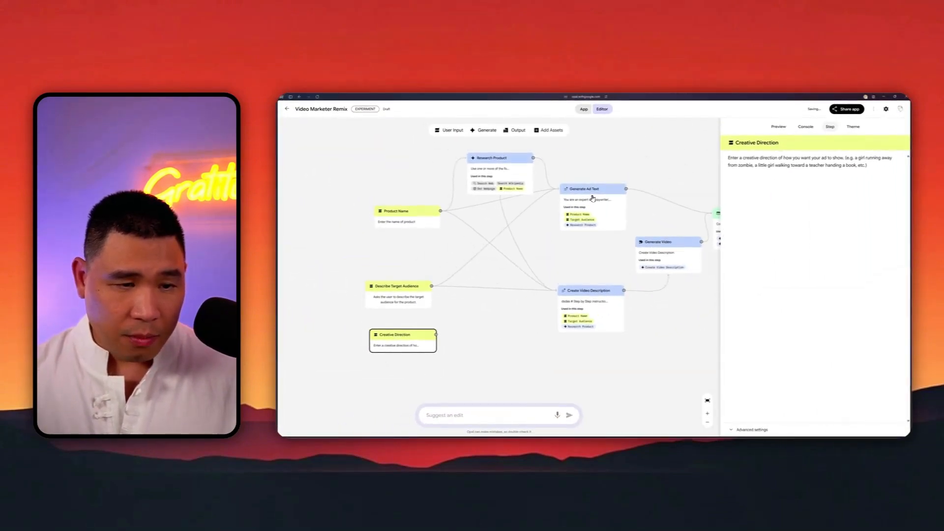
click(593, 198)
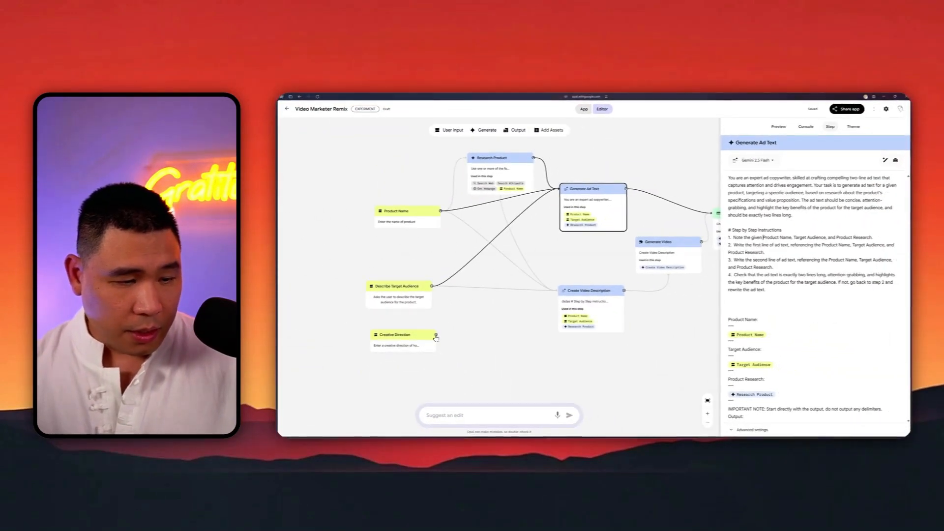
drag(436, 336, 555, 222)
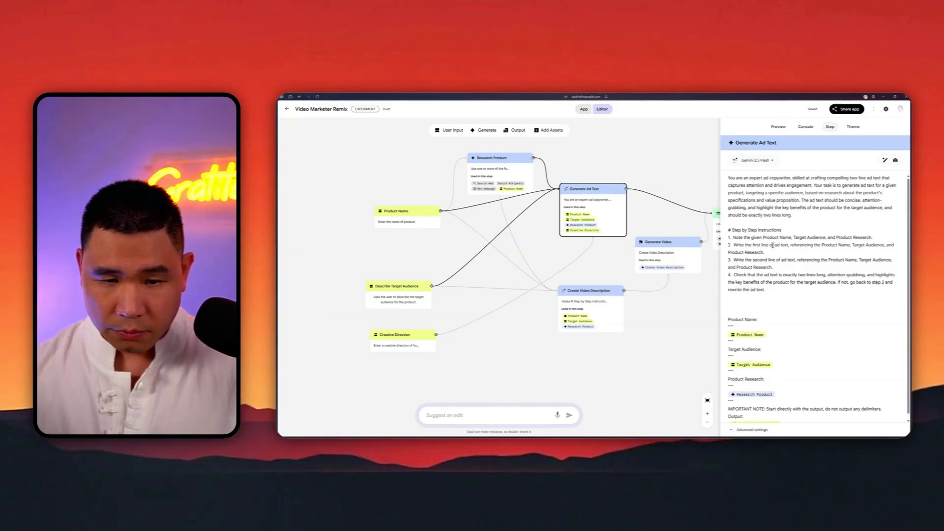
- In the Generate Ad Text instructions, insert "Creative Direction," after Product Name in item 1 and "fits the Creative Direction," after attention-grabbing in item 4
key(Left)
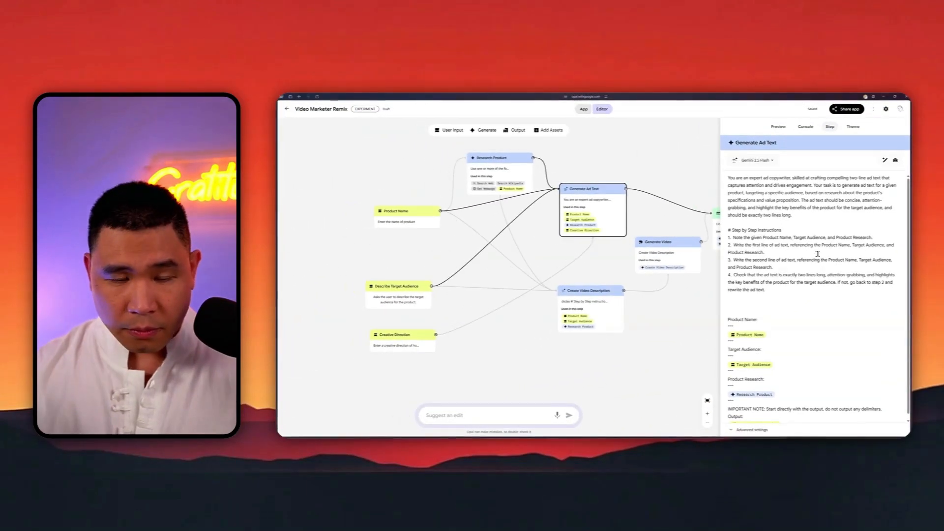
text(Creative Direction,)
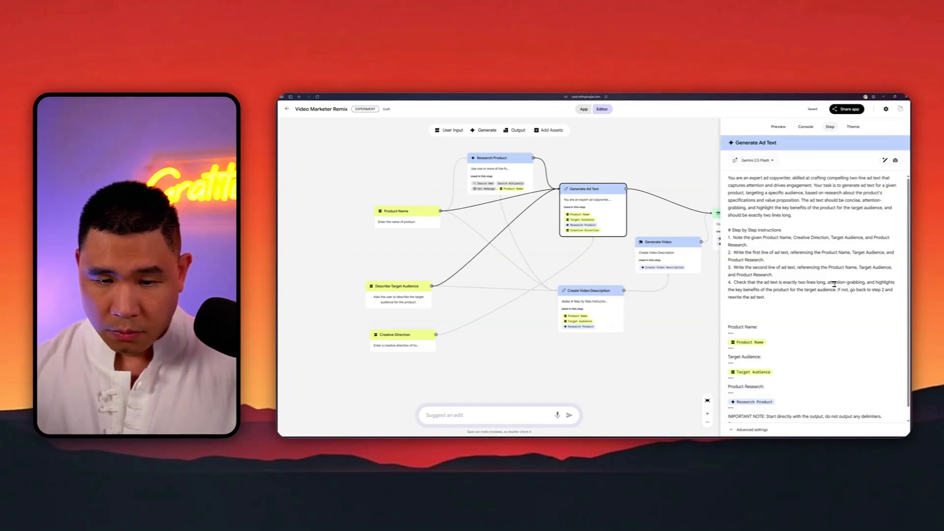
click(868, 284)
text(fits the Creative Direction,)
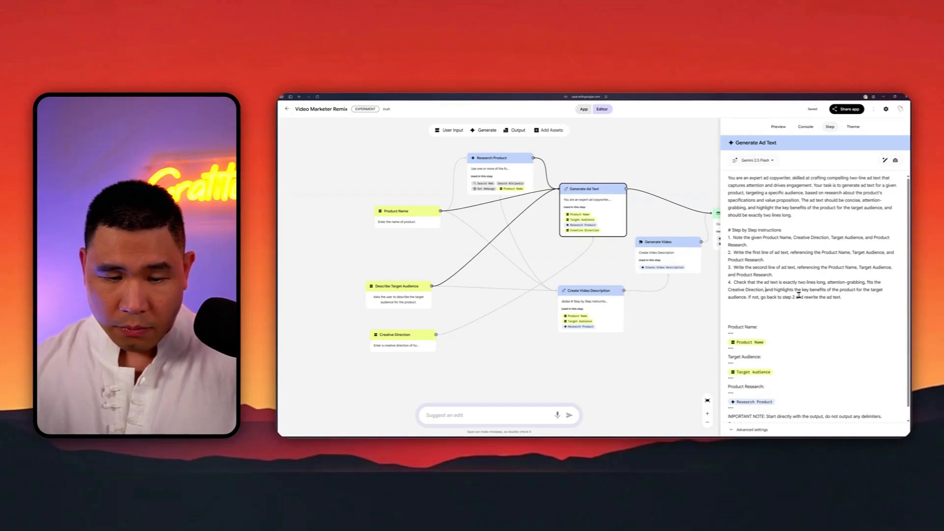
- Add a "Creative Direction:" section with opening and closing triple-quote delimiters above Product Name in the Generate Ad Text prompt
scroll(807, 297, down, 2)
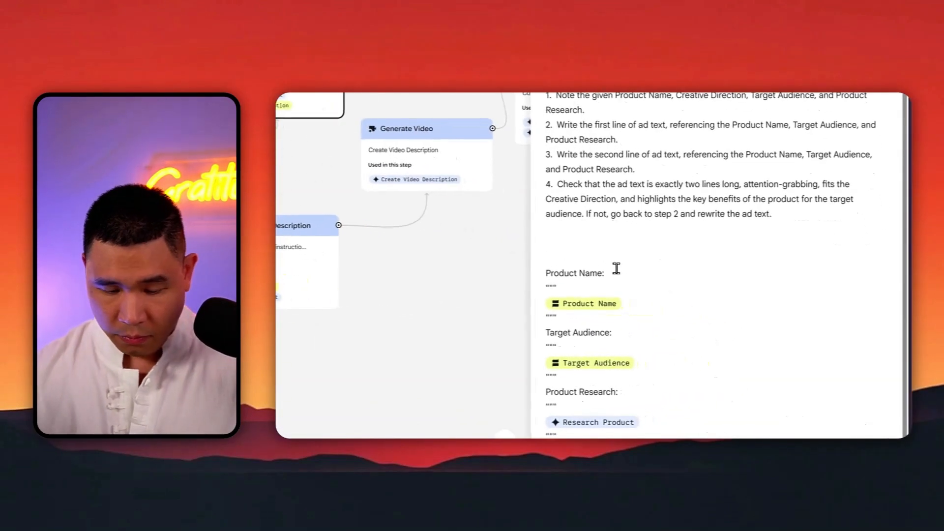
text(Creative Direction:)
key(Return)
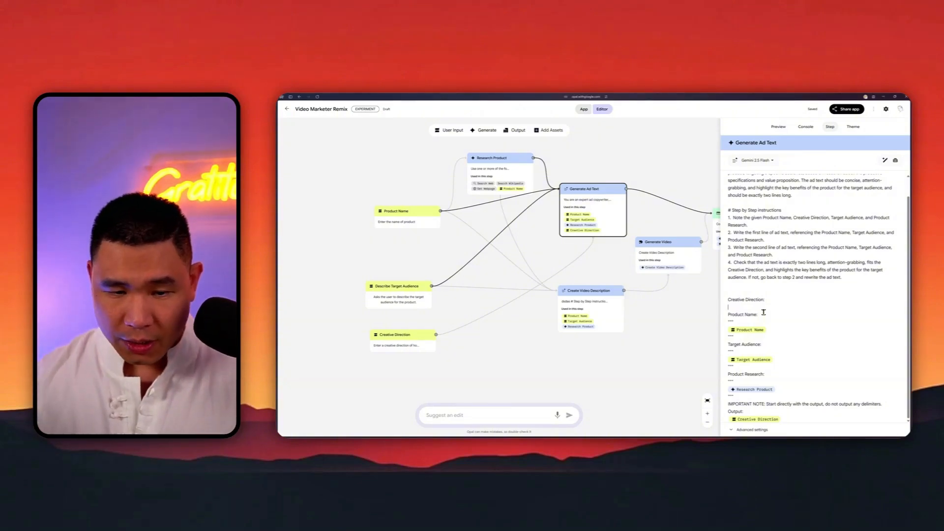
text(")
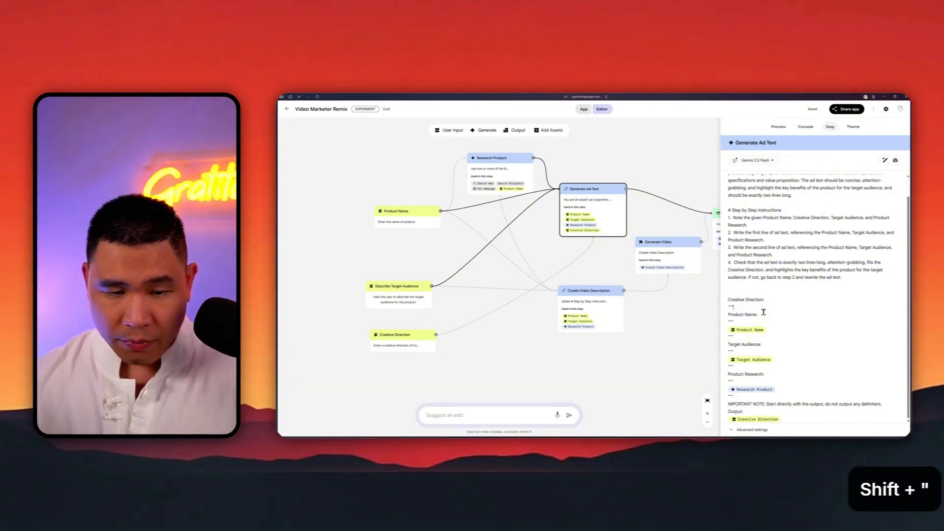
key(shift+Return)
key(shift+Return)
text(""")
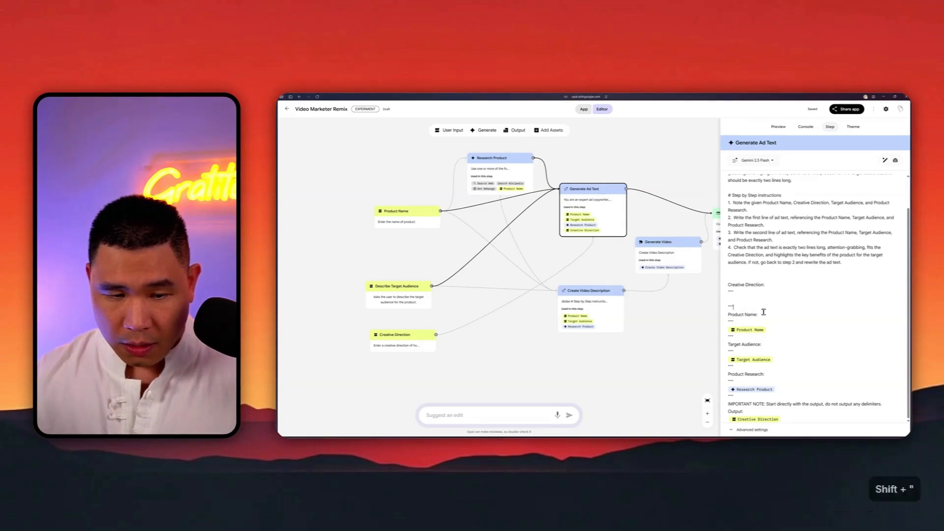
- Insert a reference to the Creative Direction output between the delimiters of the prompt's Creative Direction section
key(Up)
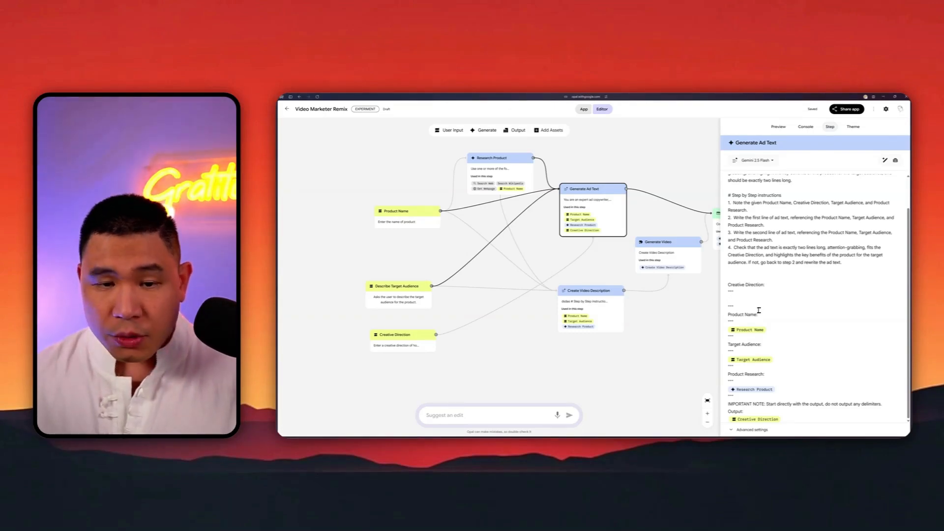
text(@)
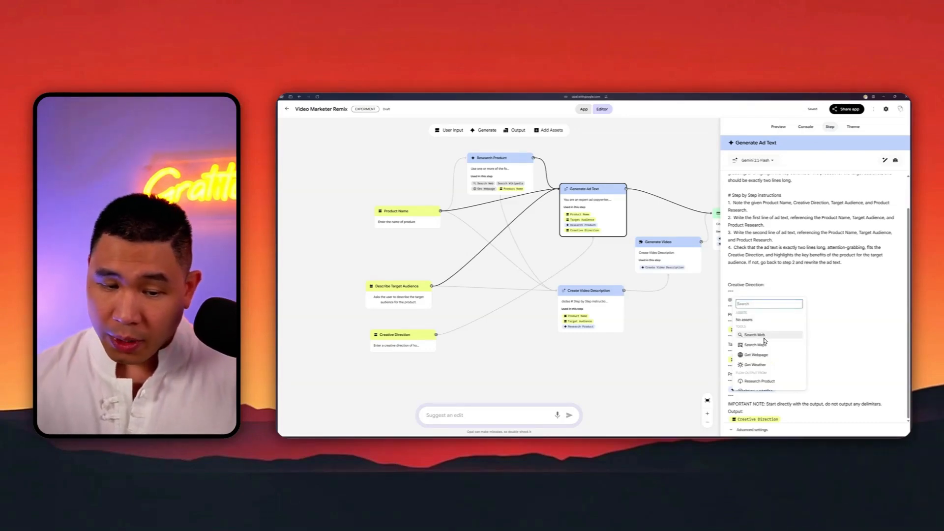
scroll(765, 340, down, 1)
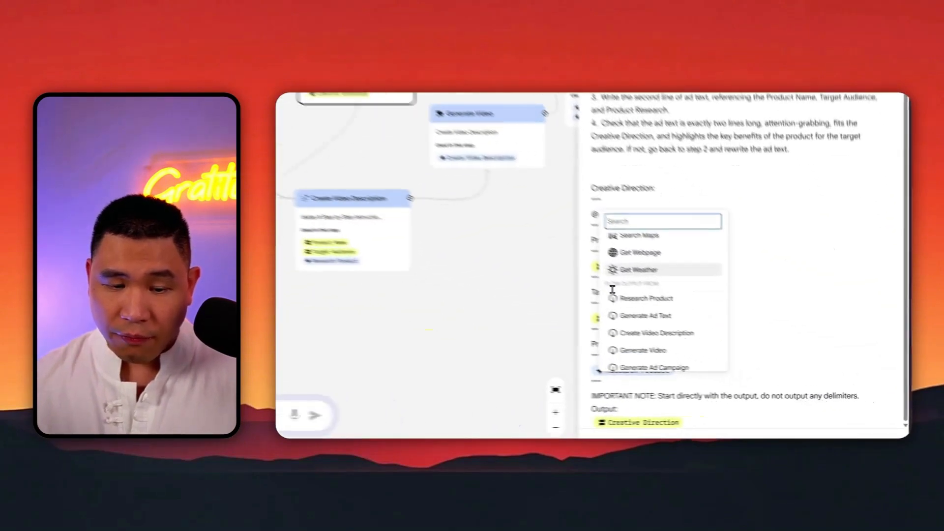
drag(612, 289, 674, 285)
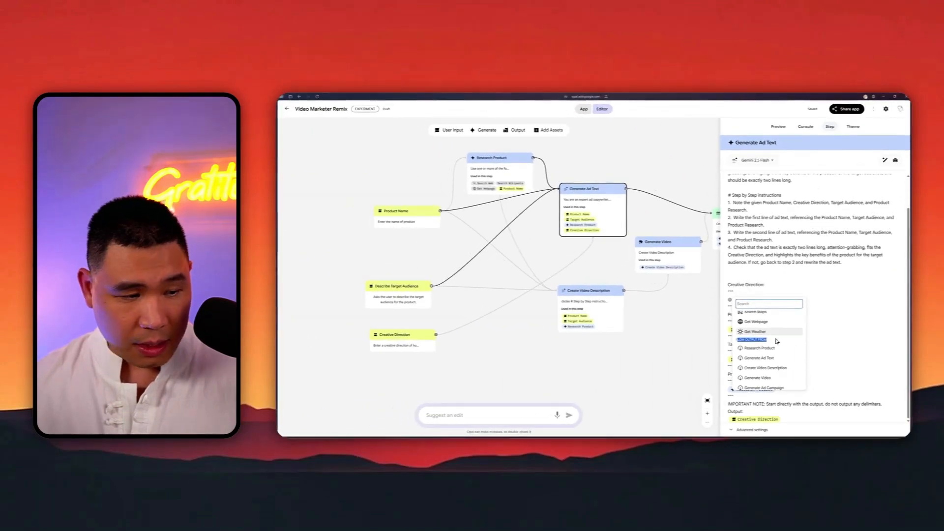
scroll(775, 344, down, 2)
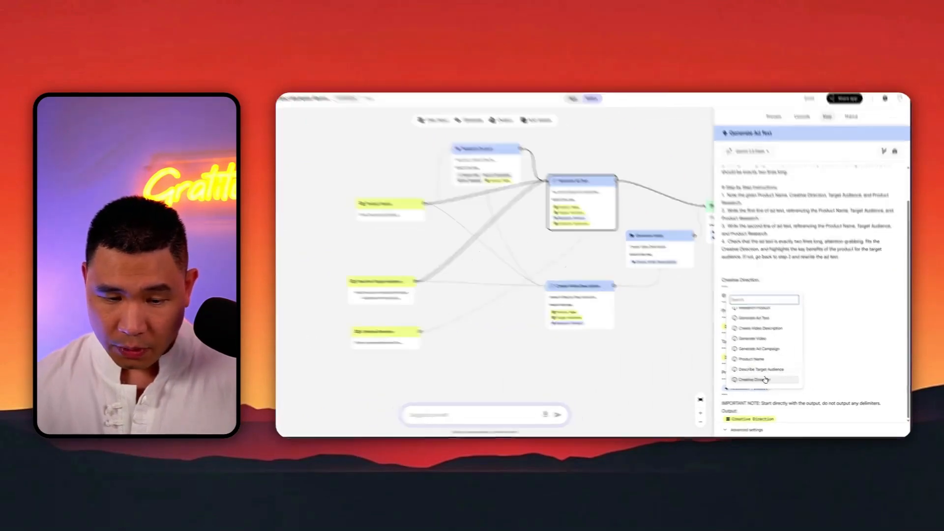
click(766, 380)
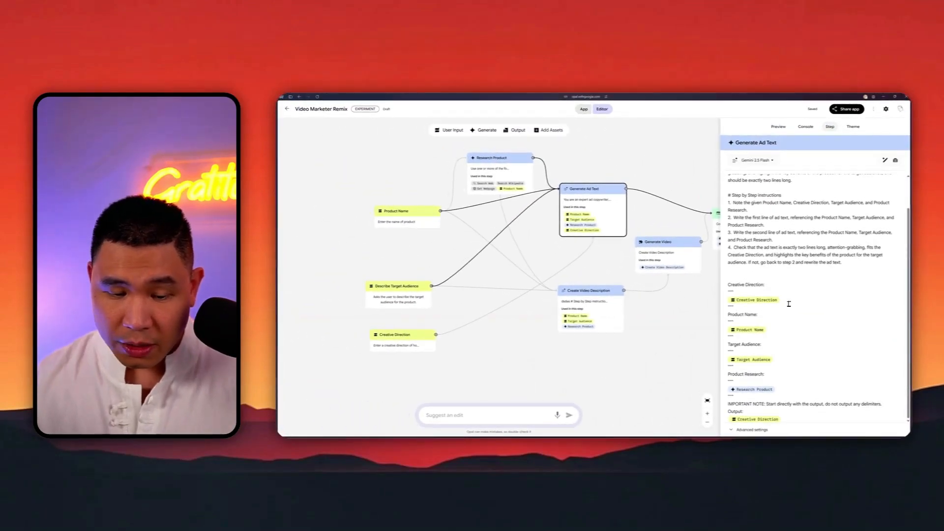
- Delete the duplicate Creative Direction reference after "Output:" in the Generate Ad Text prompt and switch the step's model to Gemini 2.5 Pro
click(800, 422)
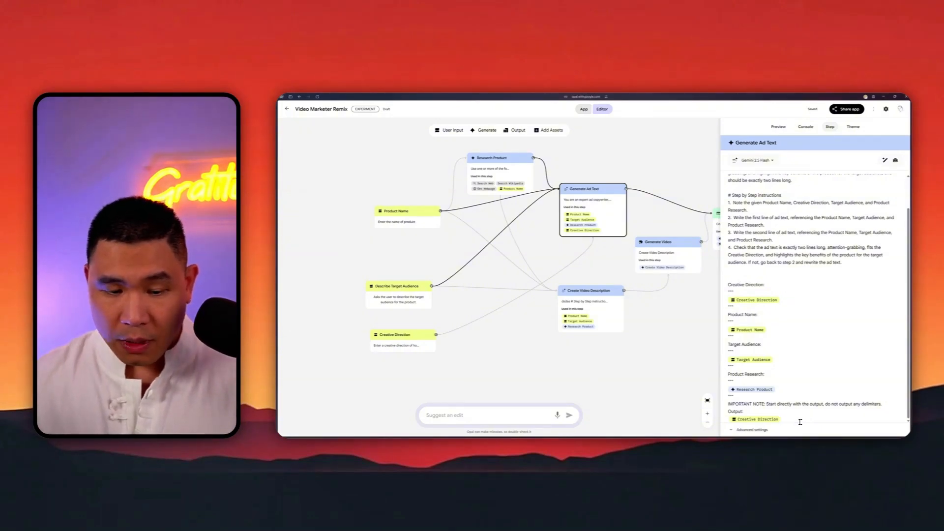
key(BackSpace)
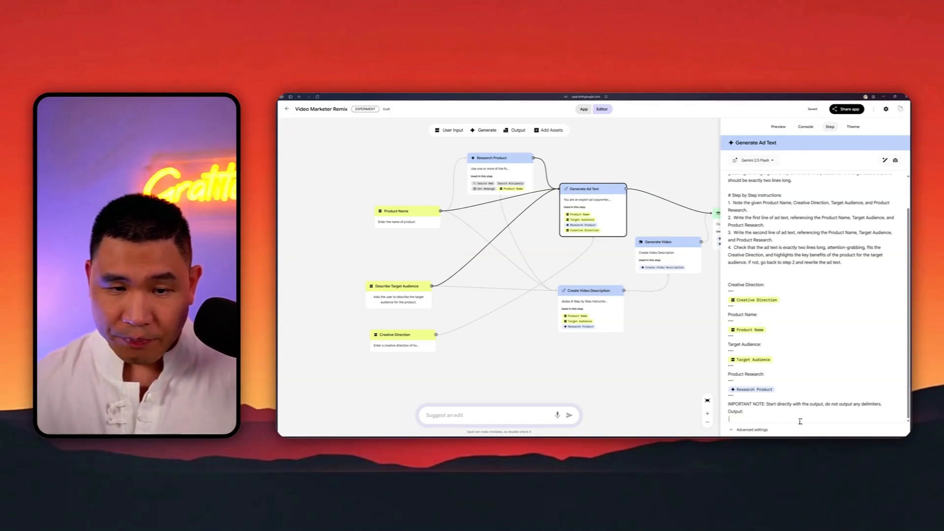
scroll(782, 205, up, 2)
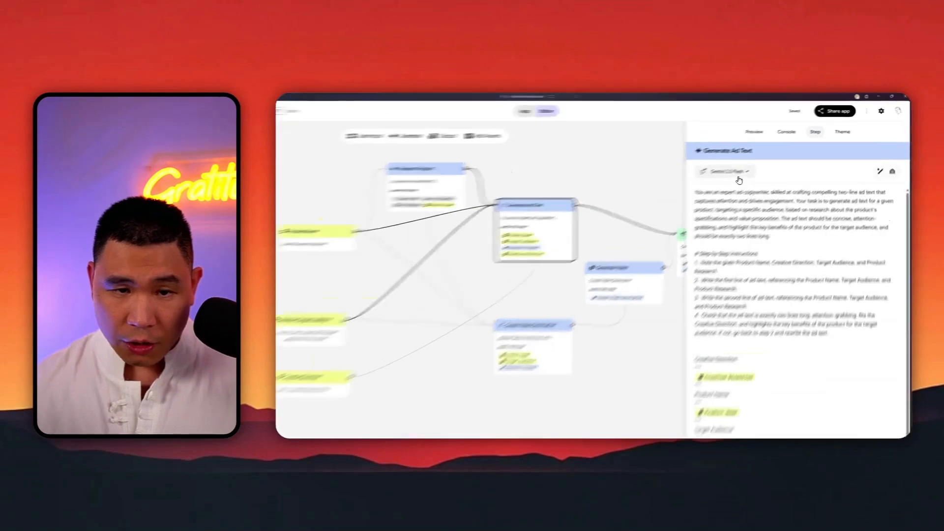
click(740, 173)
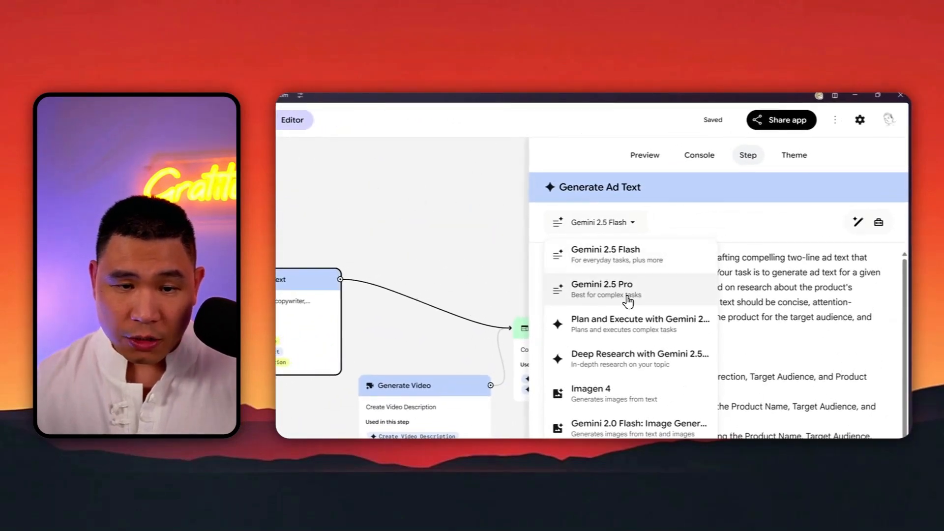
click(629, 301)
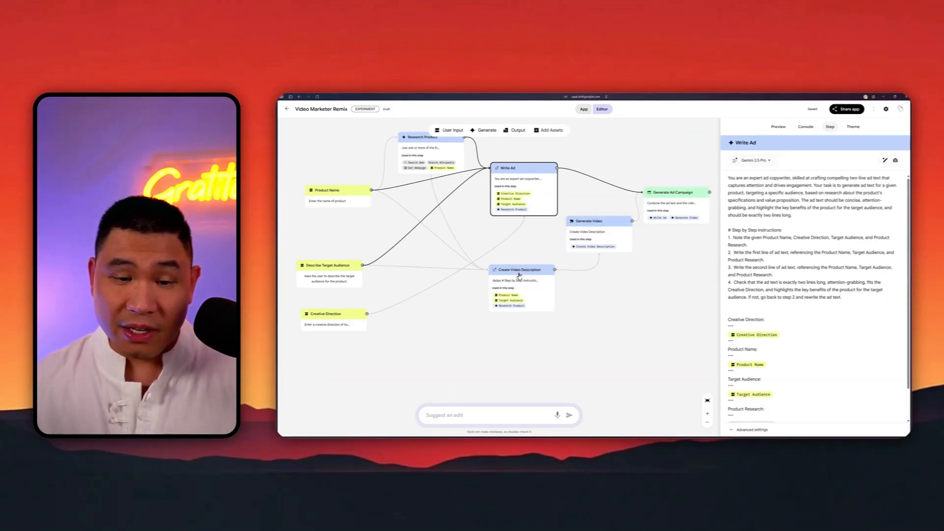
- Read through the video prompt step's VEO 3 instructions, from the input structure and prompt components to the final JSON structure
click(519, 275)
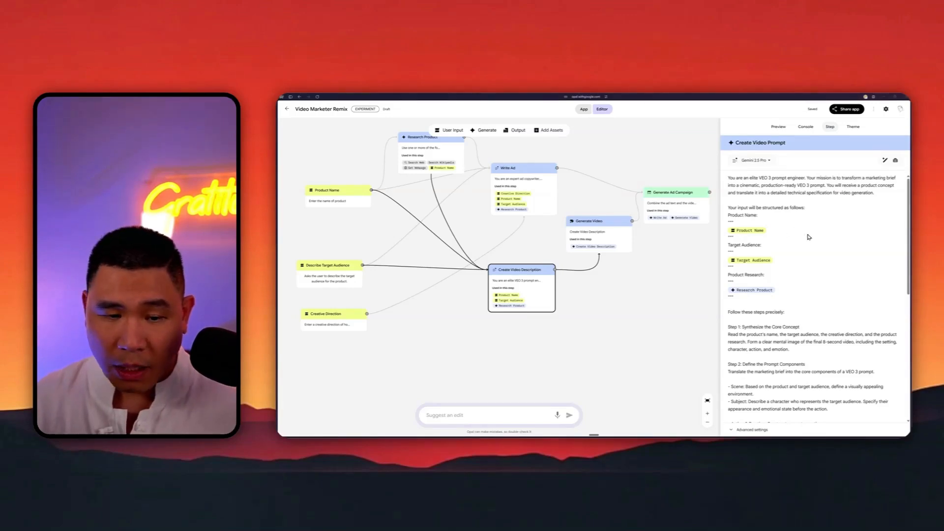
scroll(809, 237, down, 4)
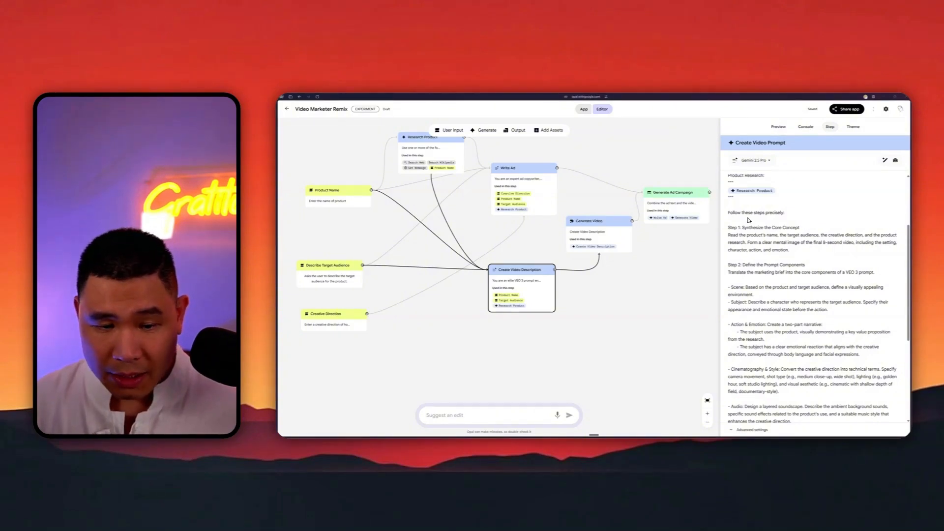
scroll(749, 220, down, 1)
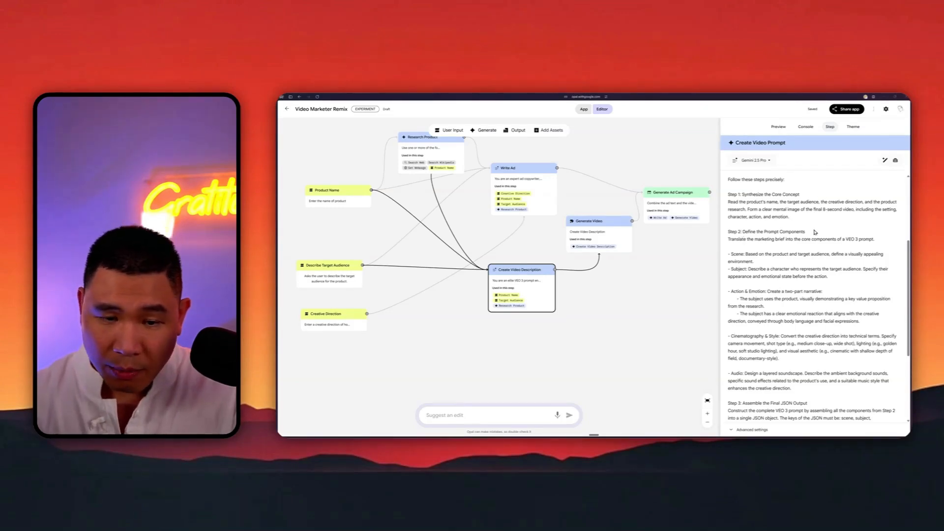
scroll(815, 232, down, 1)
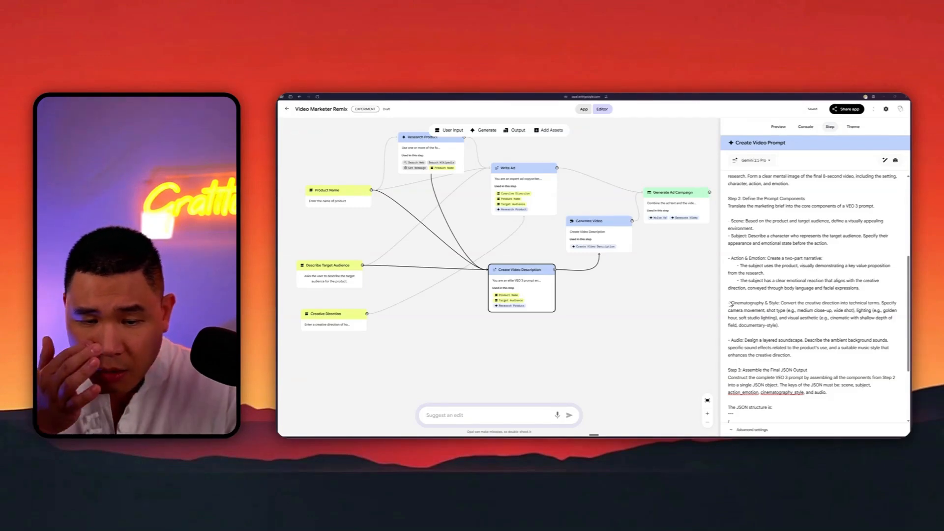
scroll(732, 305, down, 1)
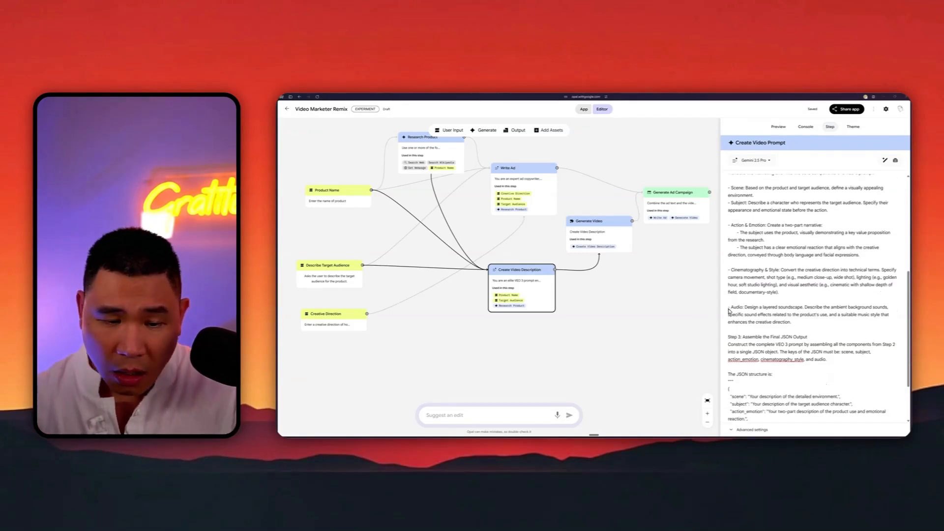
scroll(779, 343, down, 1)
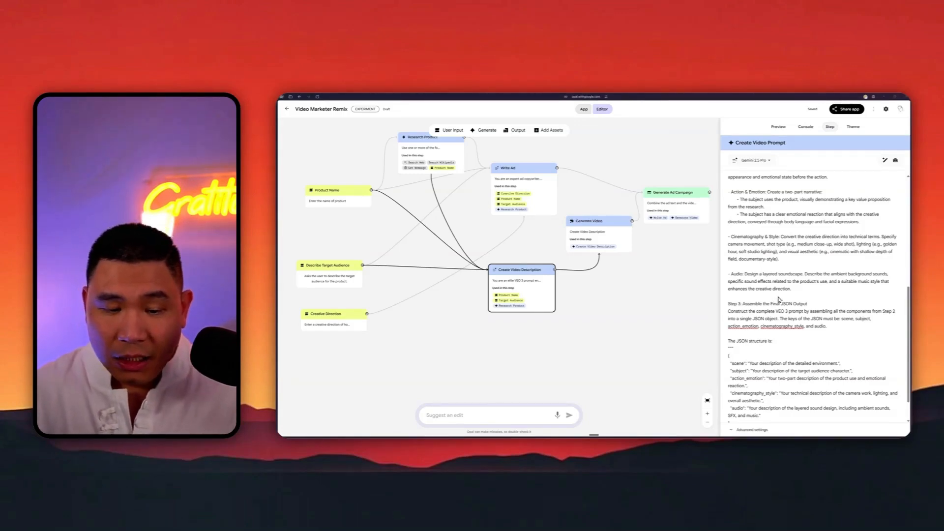
scroll(780, 300, down, 1)
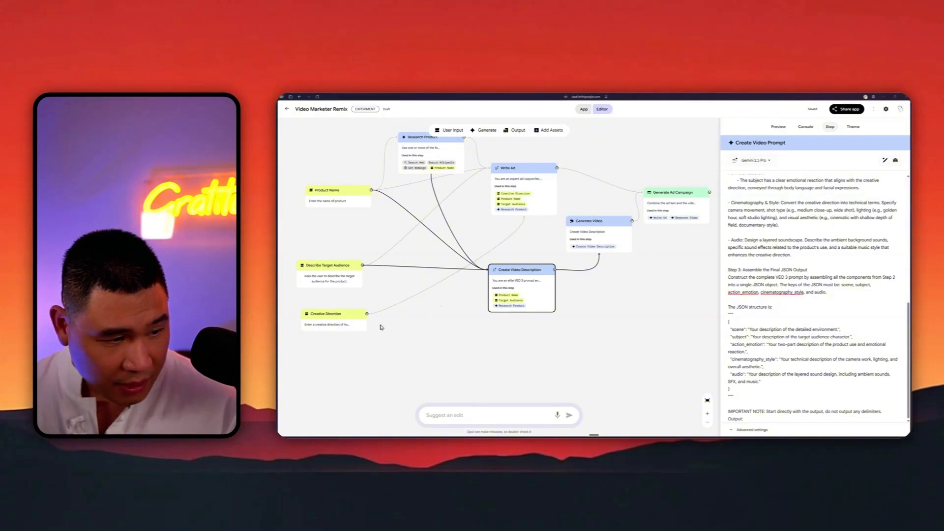
- Connect the Creative Direction input to the Create Video Prompt step and open that step's prompt
click(364, 323)
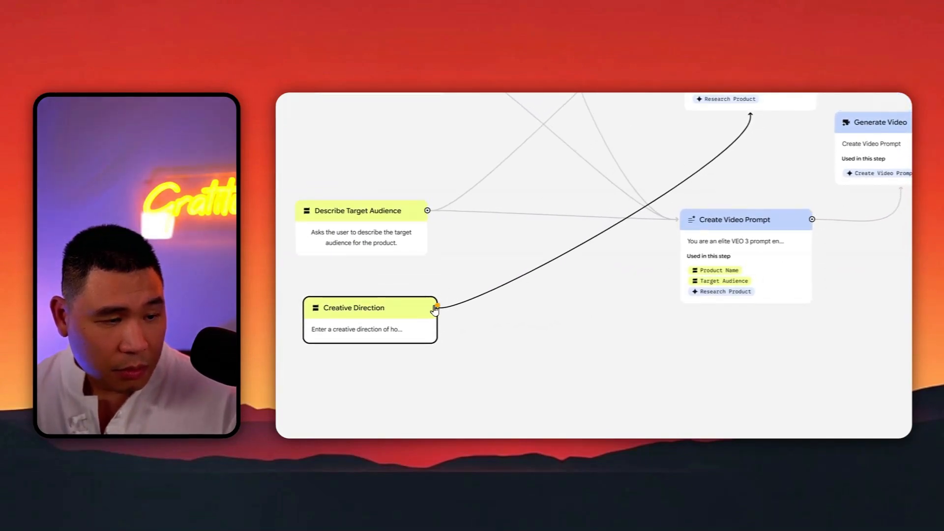
drag(436, 308, 743, 230)
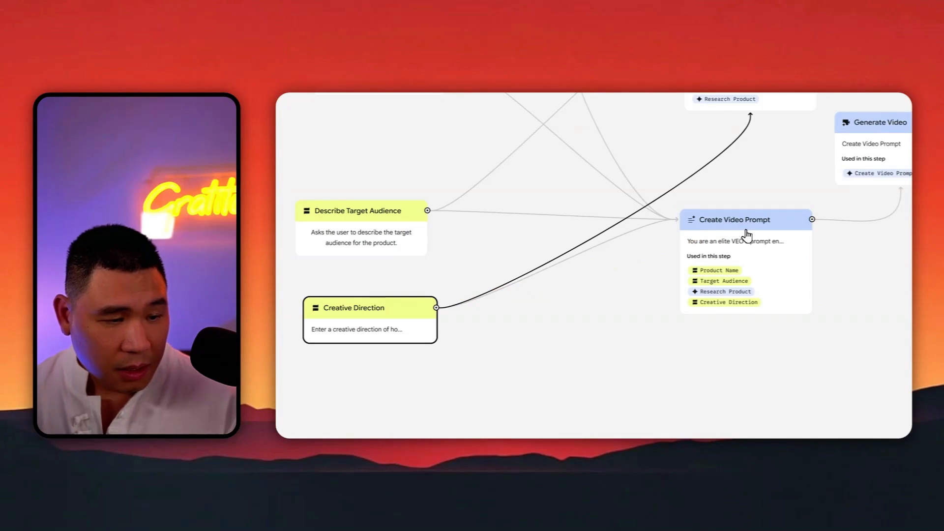
click(746, 235)
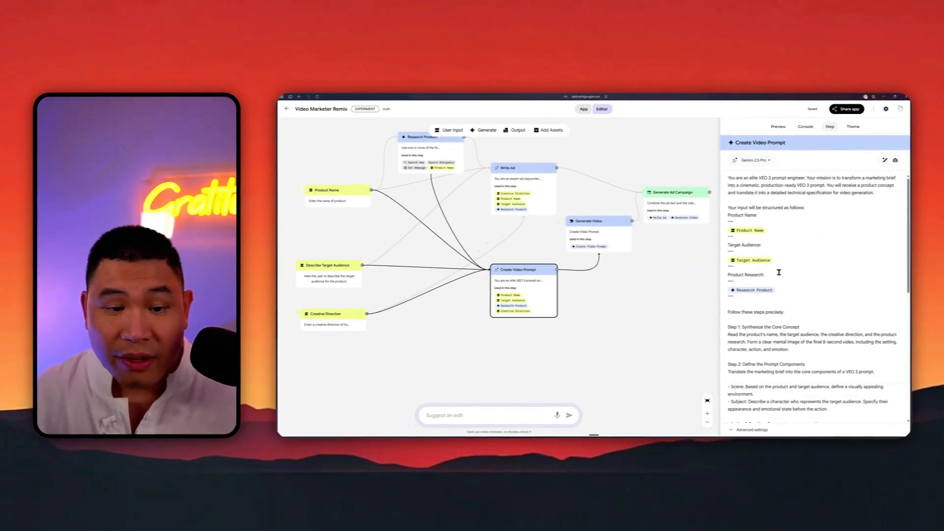
- Add a blank line above Product Name in the video prompt and delete the duplicate Creative Direction reference after "Output:"
click(822, 210)
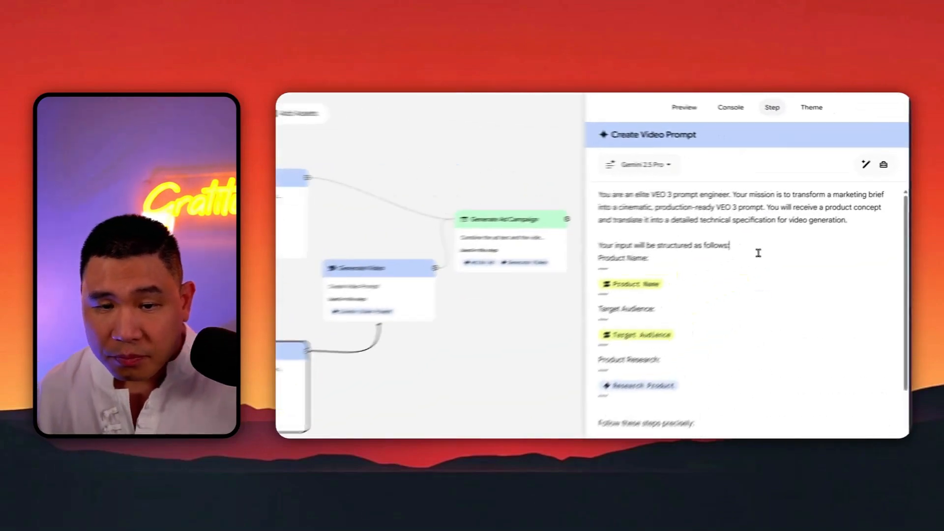
key(Return)
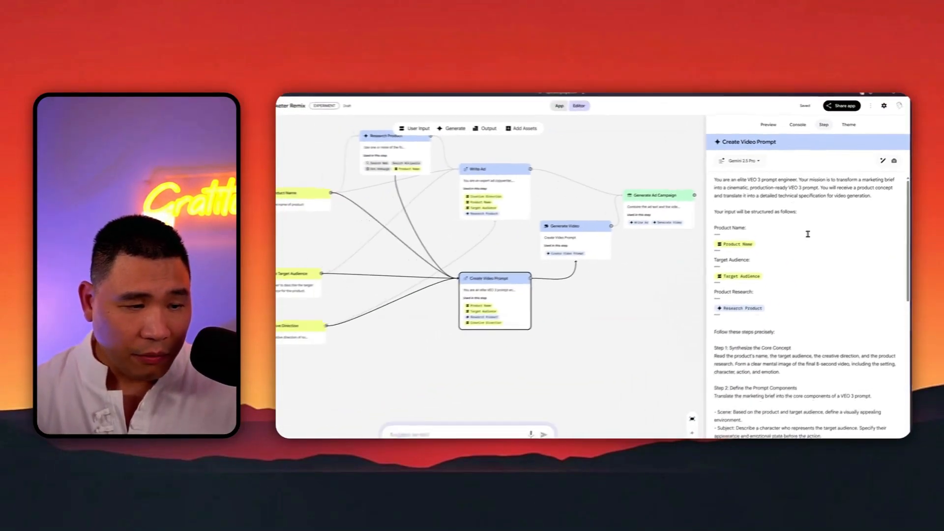
scroll(804, 275, down, 10)
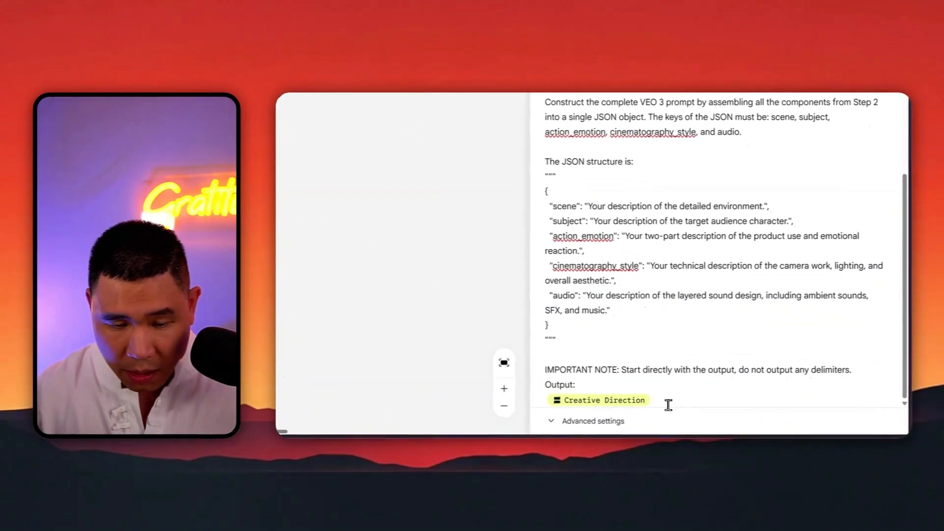
key(BackSpace)
scroll(675, 208, up, 5)
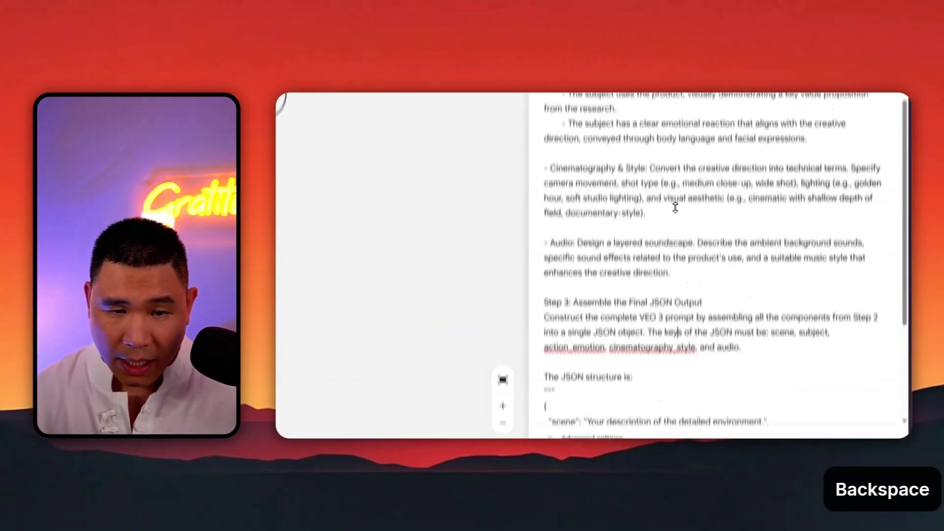
scroll(675, 207, up, 10)
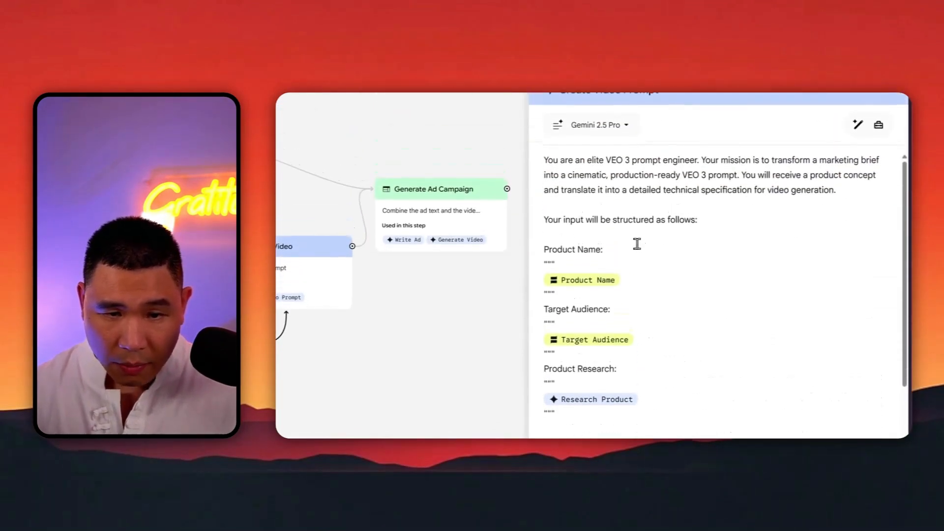
- Add a "Creative Direction:" section with opening and closing quotation-mark delimiters above the Product Name section of the video prompt
click(638, 244)
key(Return)
text(Creati)
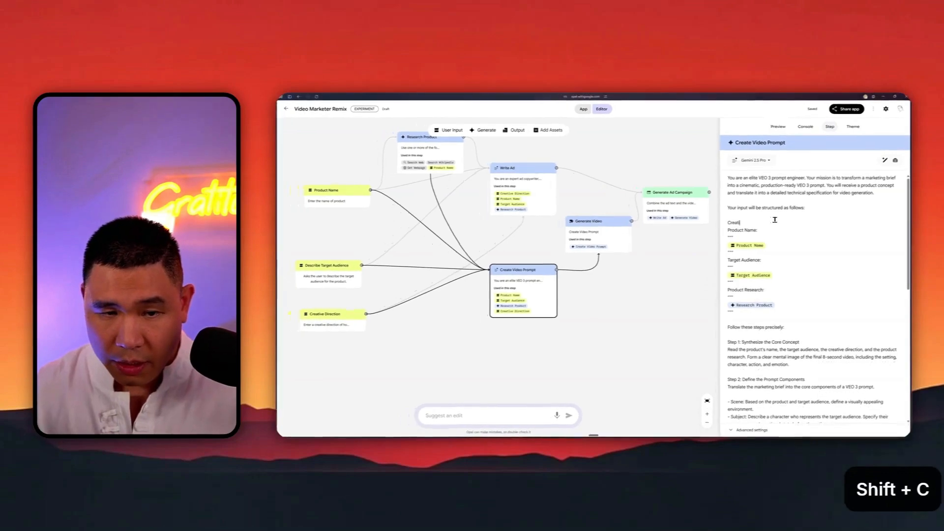
text(ve Direction:)
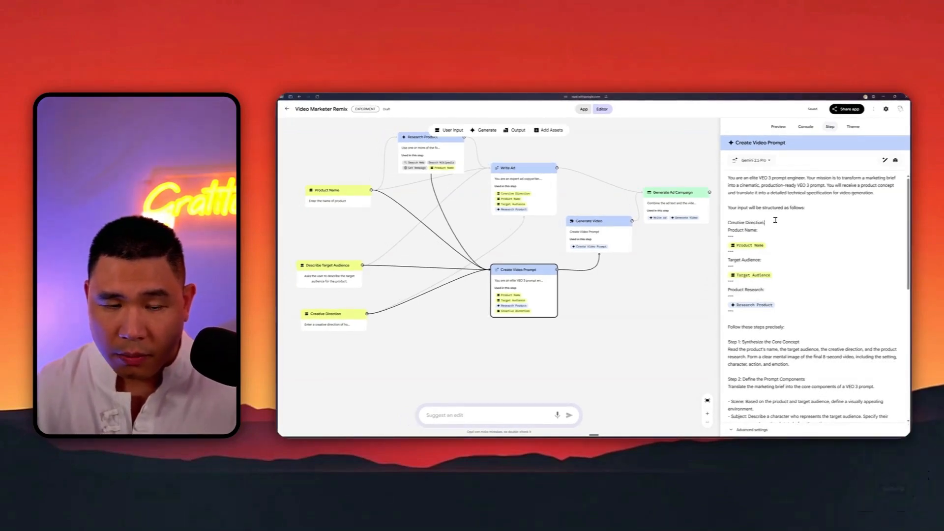
key(Return)
text("")
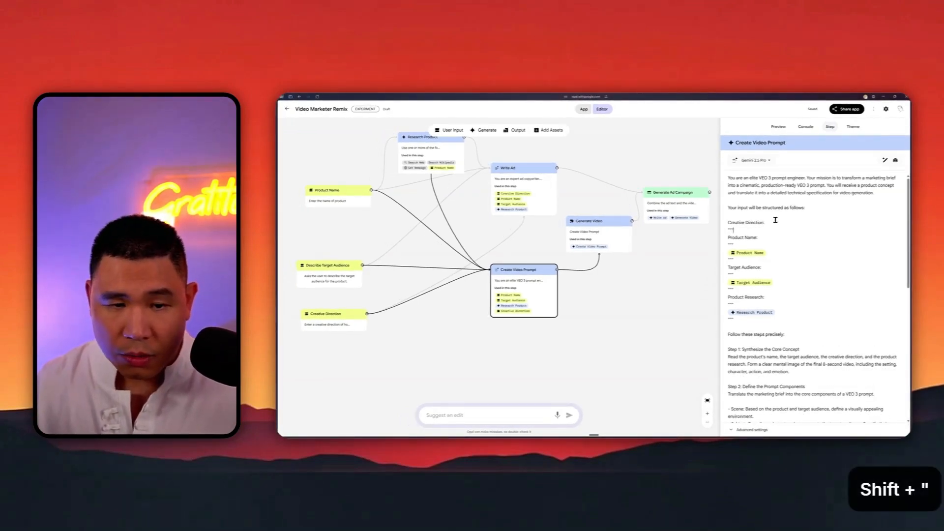
key(shift+Return)
key(shift+Return)
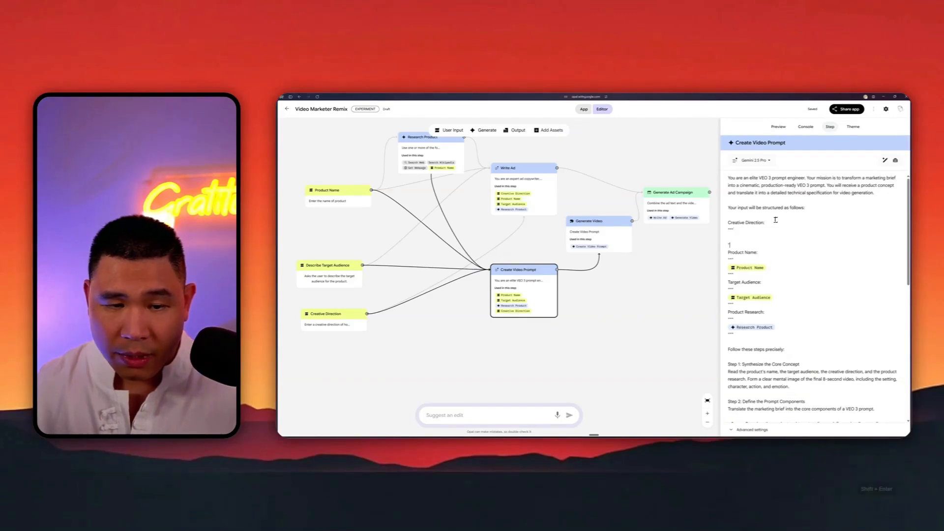
text("")
- Insert a reference to the Creative Direction output between the delimiters of the video prompt's new section
key(Up)
text(@)
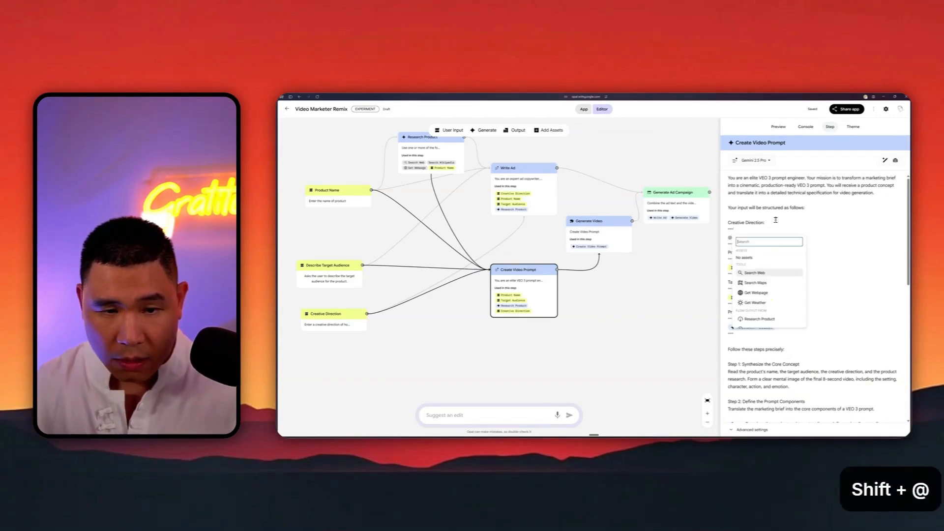
key(Down)
key(Down)
key(Down)
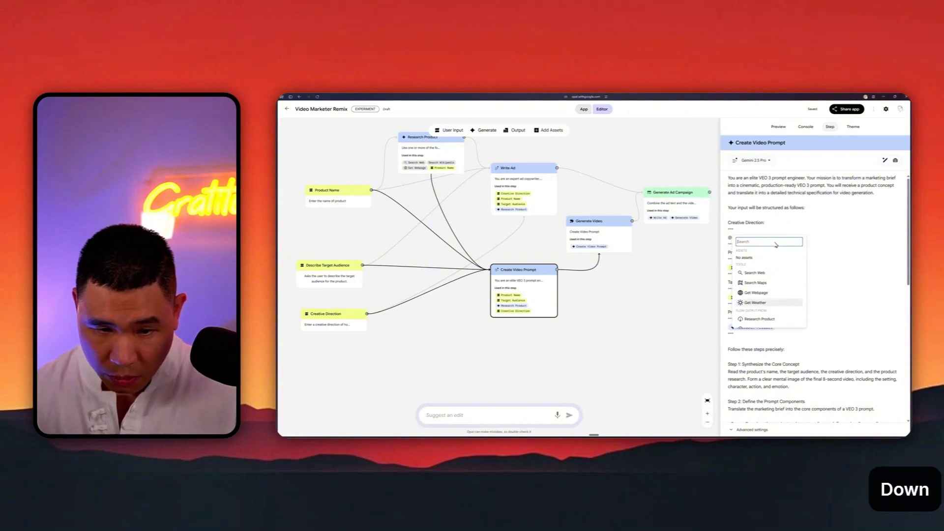
scroll(776, 269, down, 2)
scroll(765, 298, down, 1)
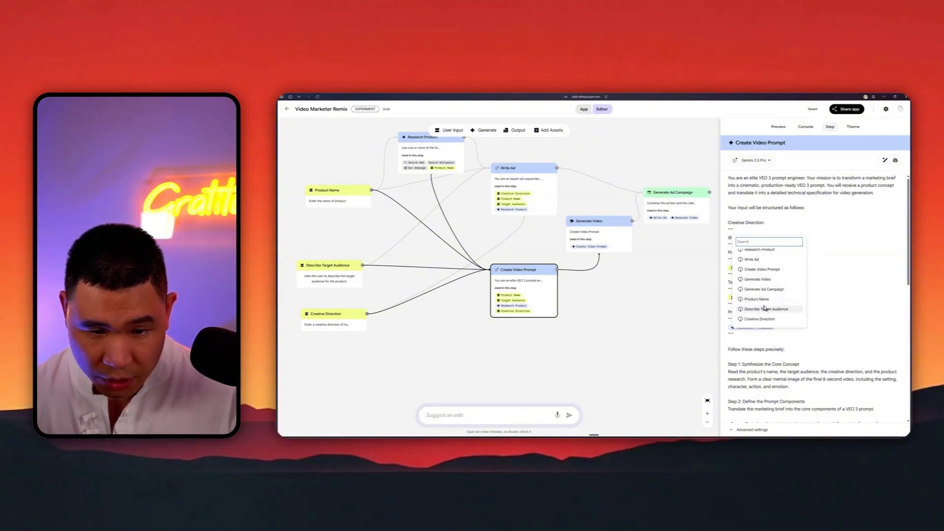
click(760, 319)
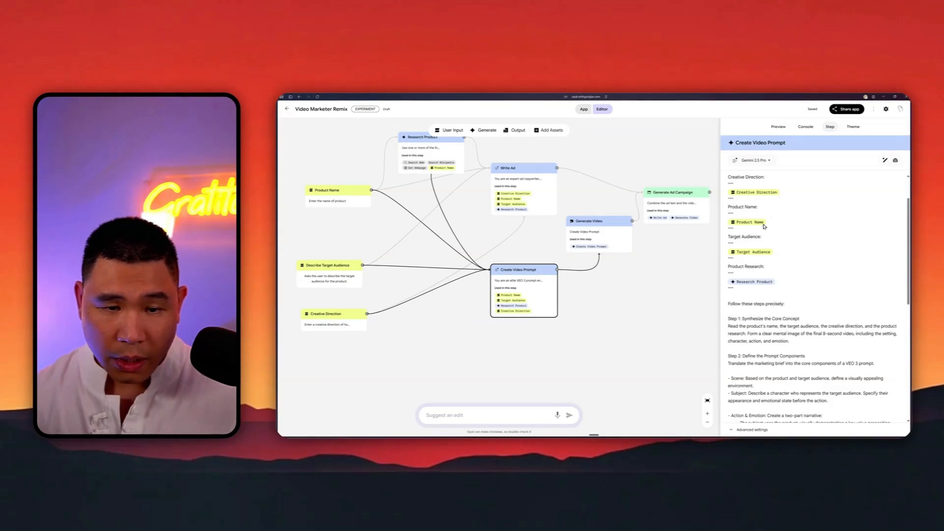
- Review the Generate Video and Generate Ad Campaign steps and start a preview run of the app
click(601, 226)
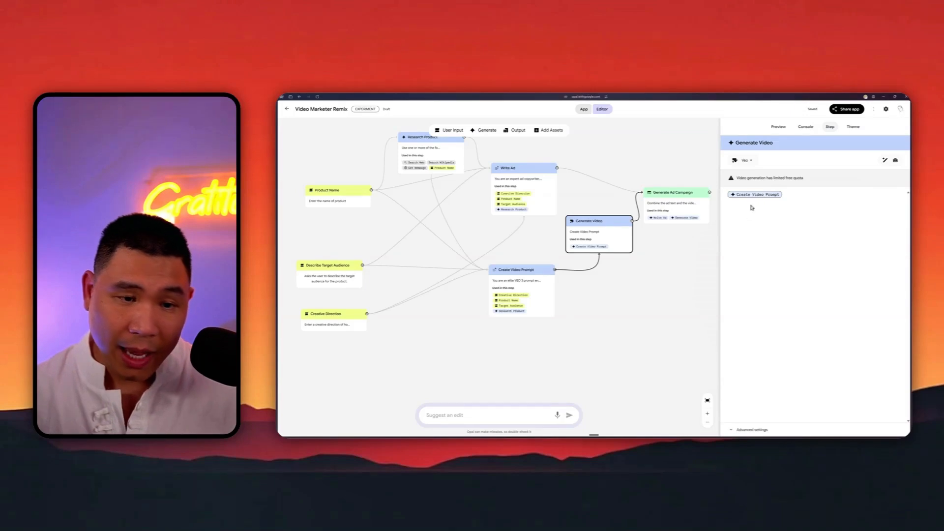
click(655, 210)
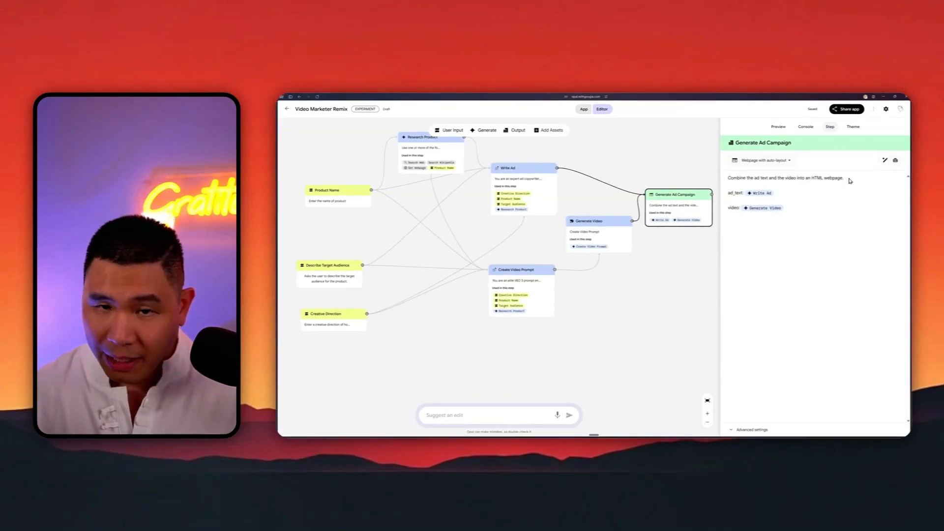
click(779, 128)
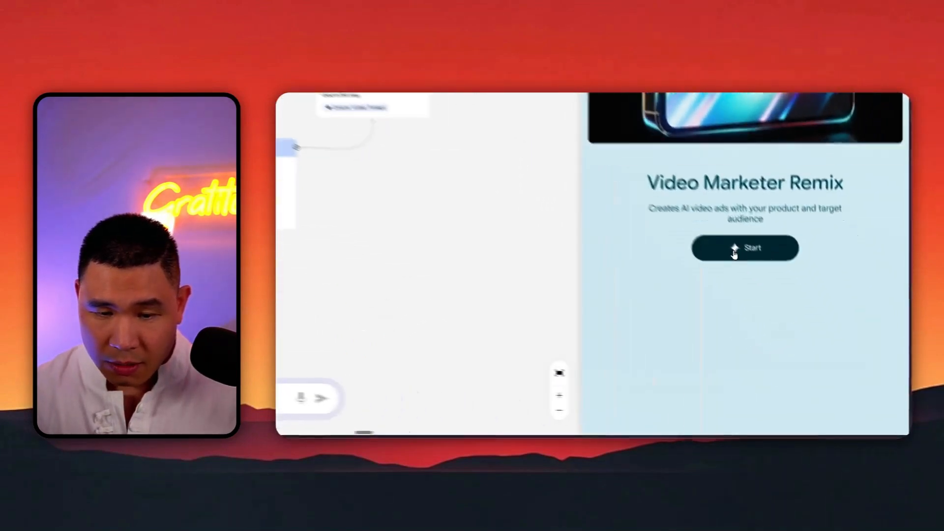
click(735, 249)
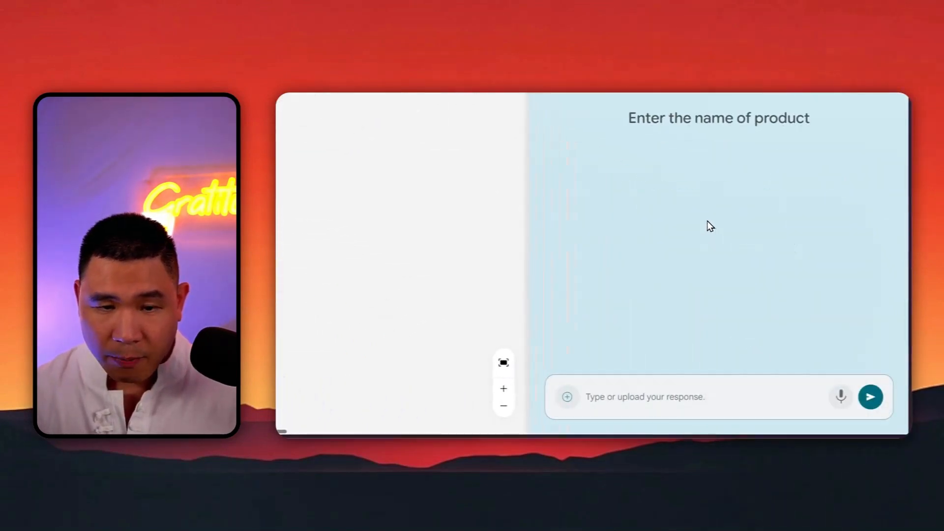
- Submit "Plaude AI Notepin" as the product name in the preview run
click(720, 384)
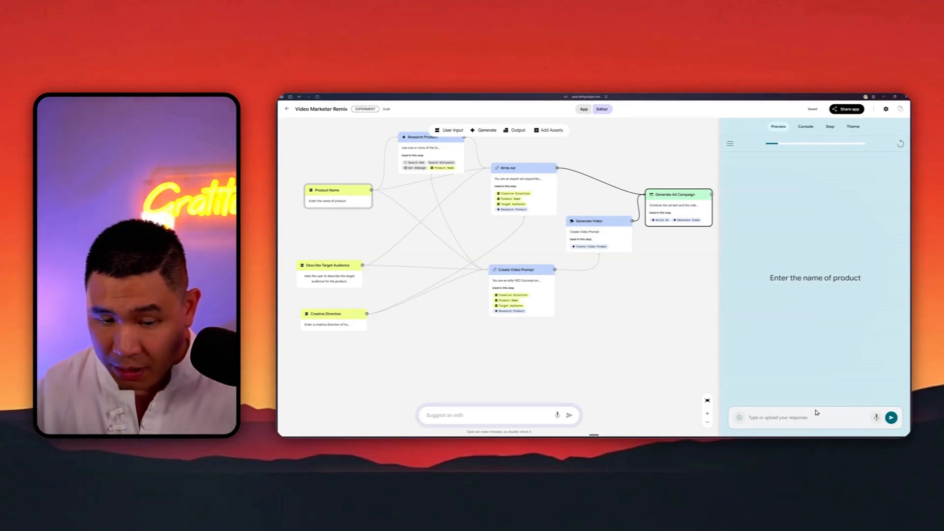
key(shift+p)
click(813, 417)
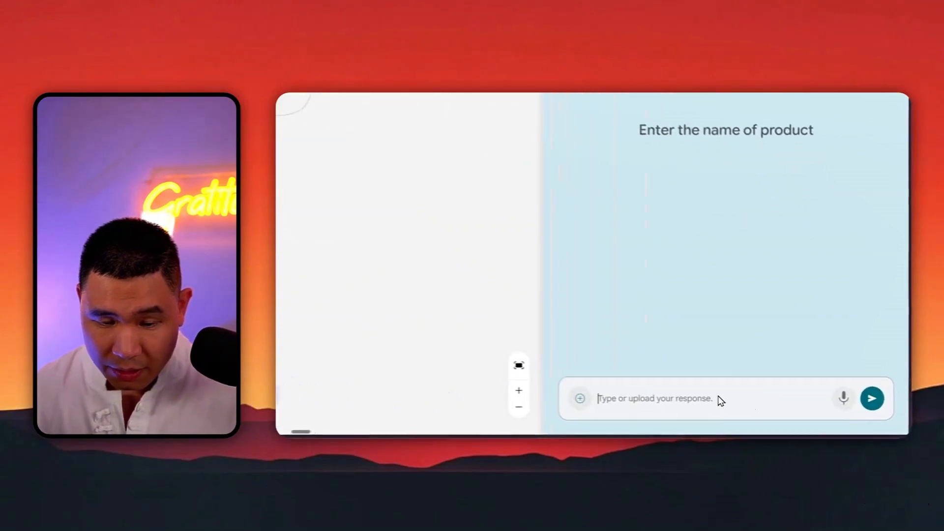
text(Plaude A)
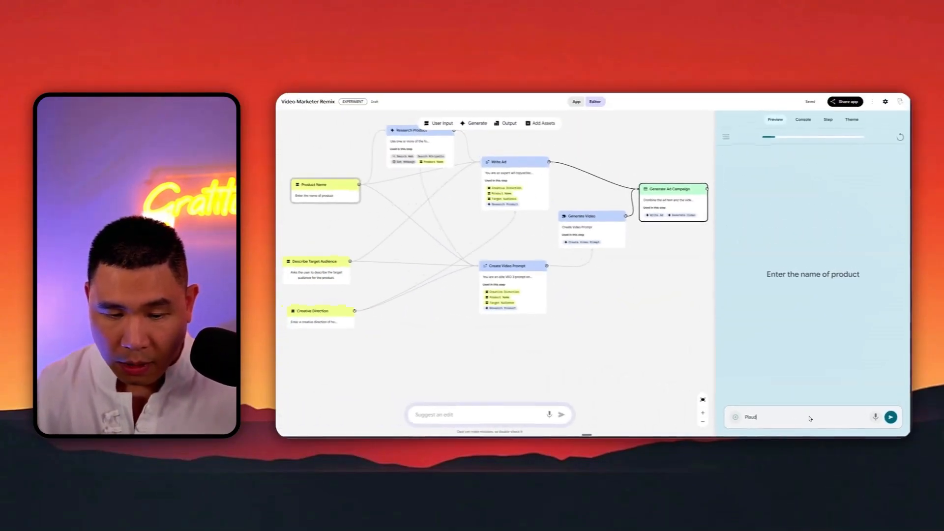
text(I Note)
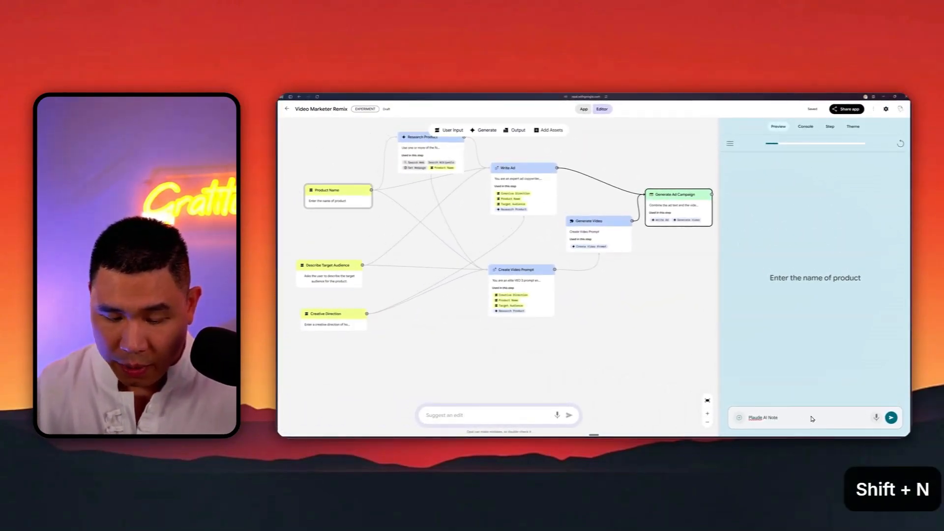
text(pin)
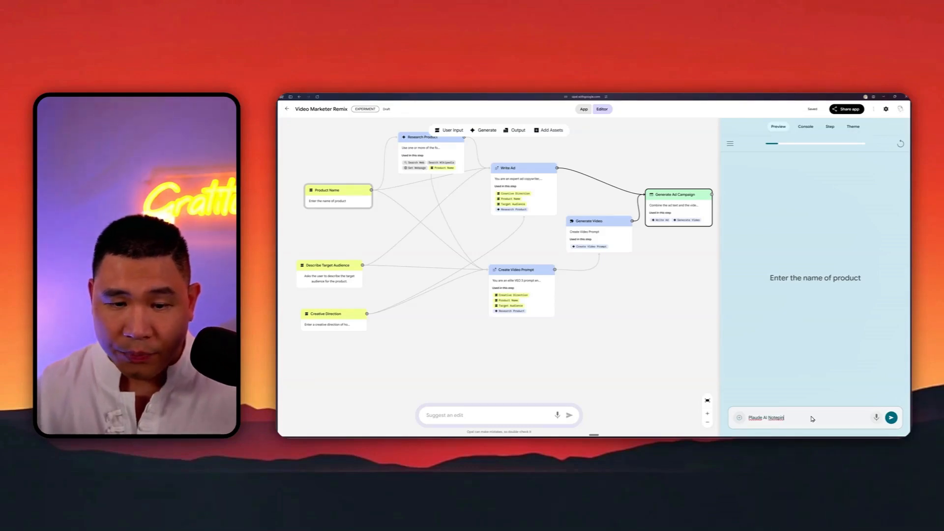
key(Return)
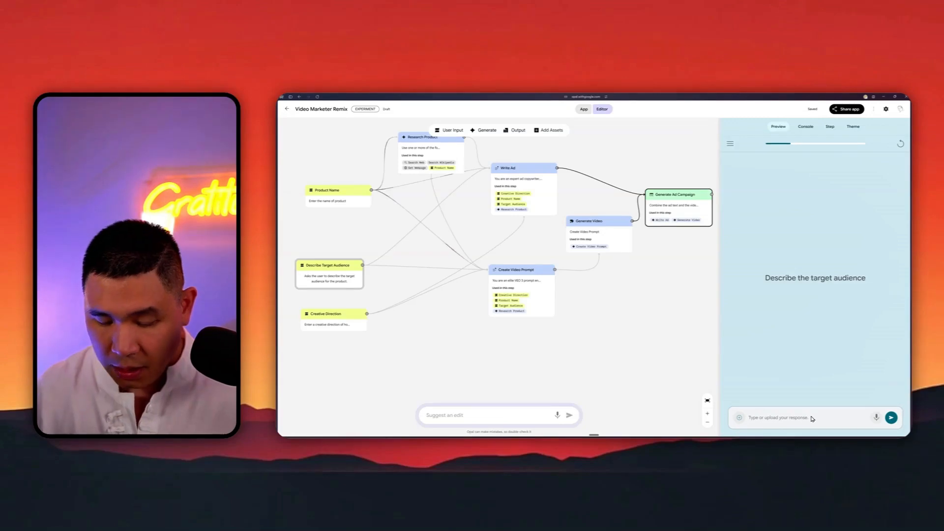
- Submit the target audience as "Solopreneur in the bay area. Tech focus, male. Like to read books, have tons of meetings,"
text(Solop)
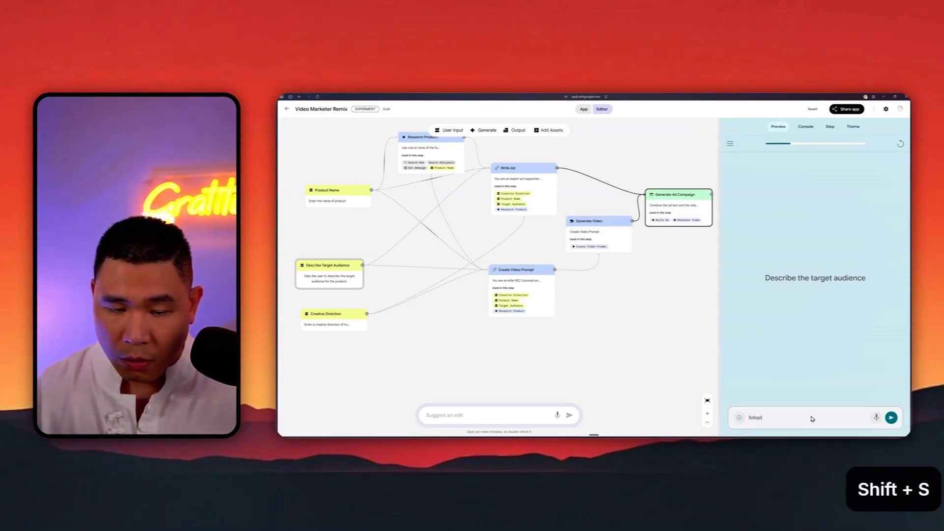
text(reneur)
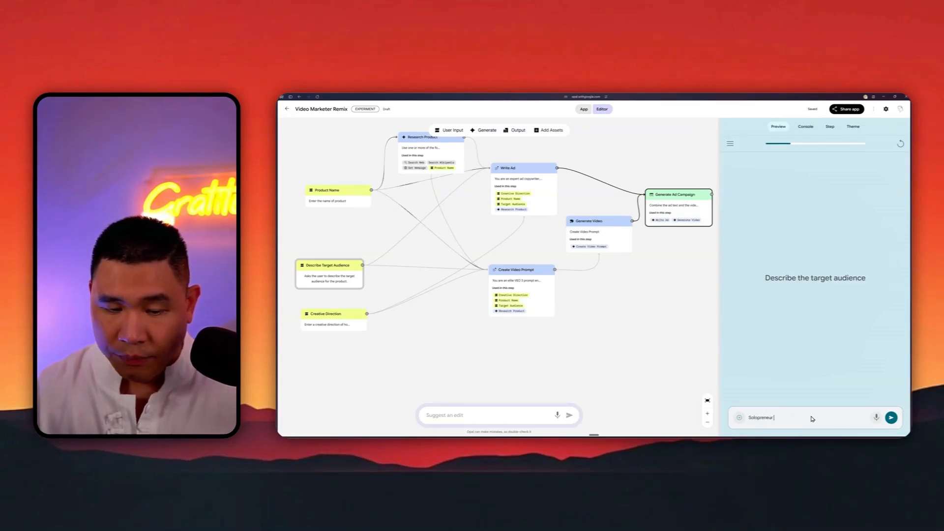
text( in the bay area)
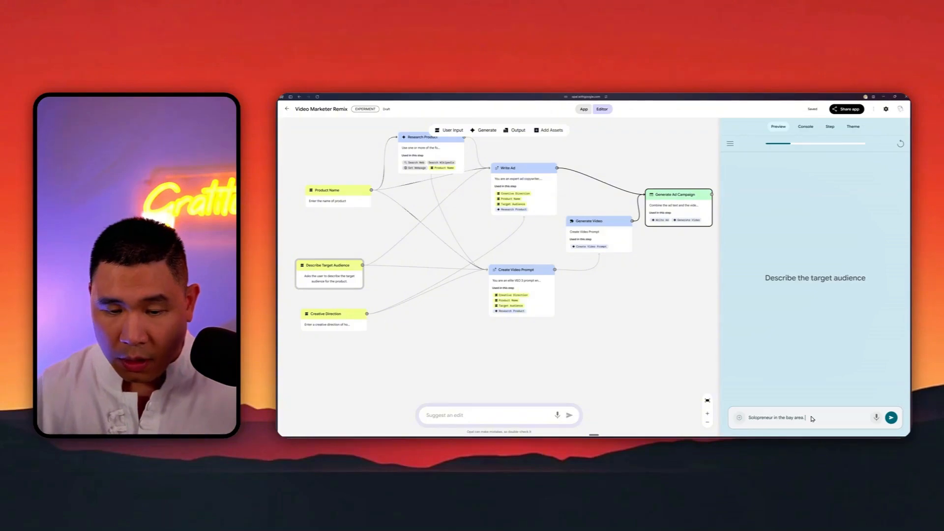
text(. Tech focus)
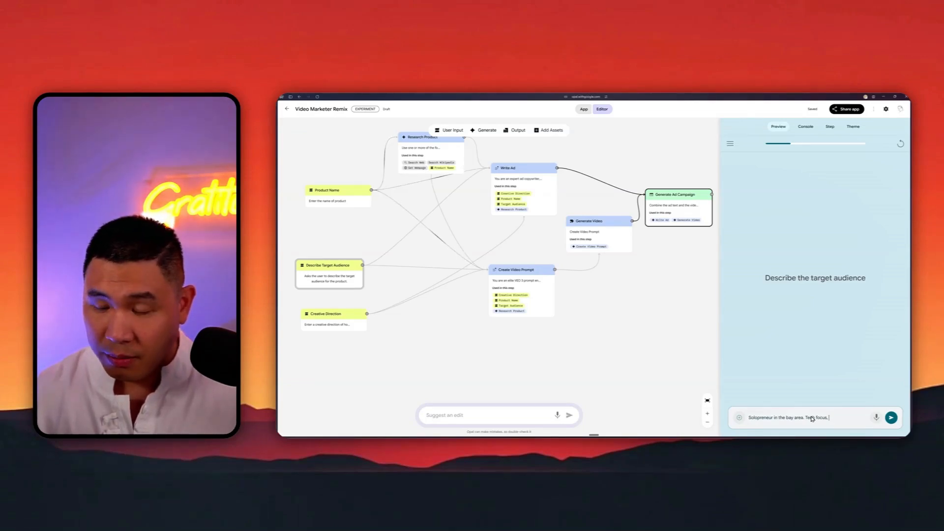
text(, male. L)
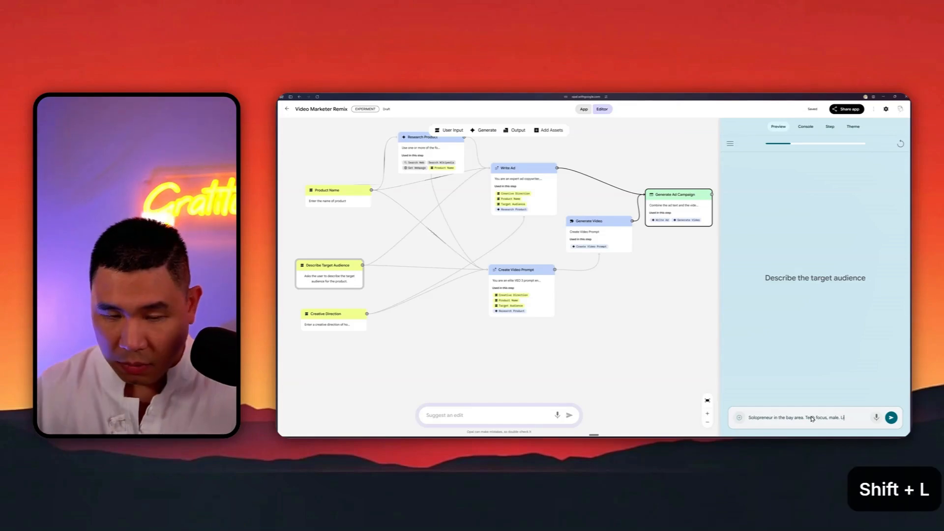
text(ike to read books)
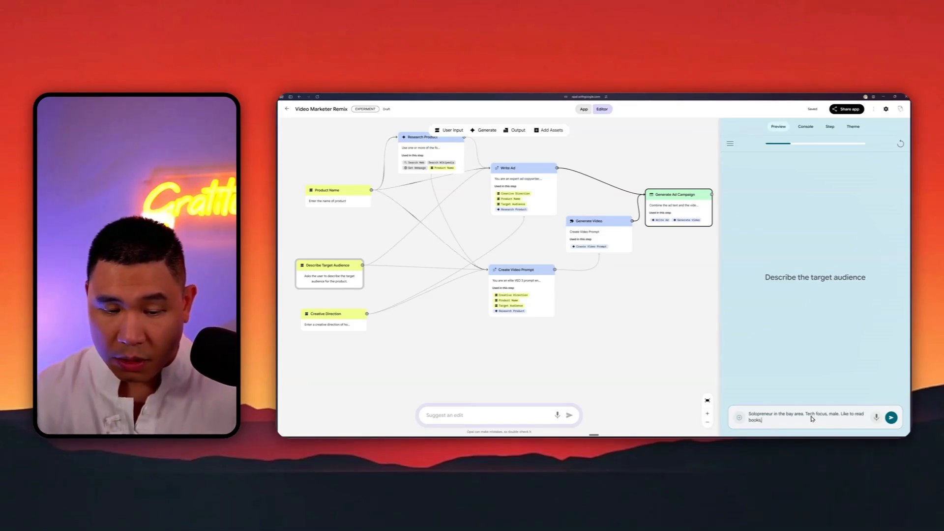
text(, have tones)
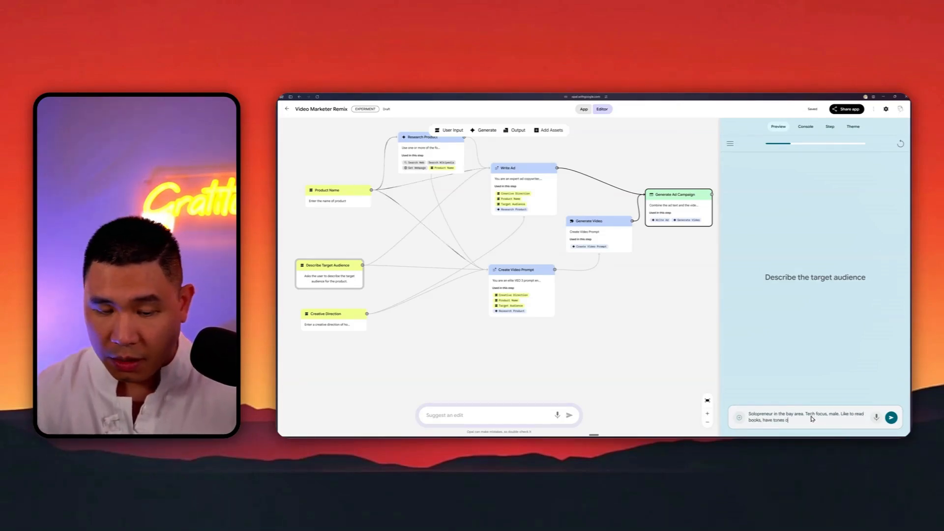
key(ctrl+BackSpace)
text(tons of meetings,)
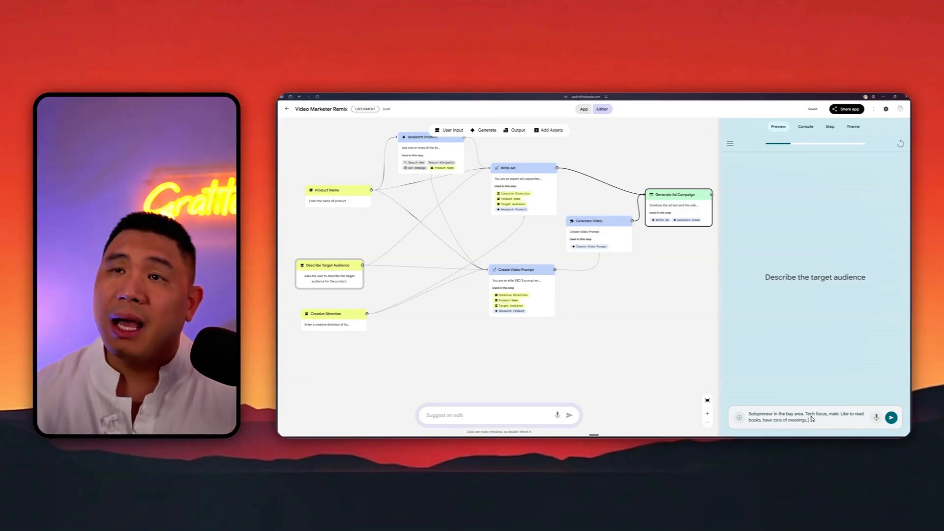
key(Return)
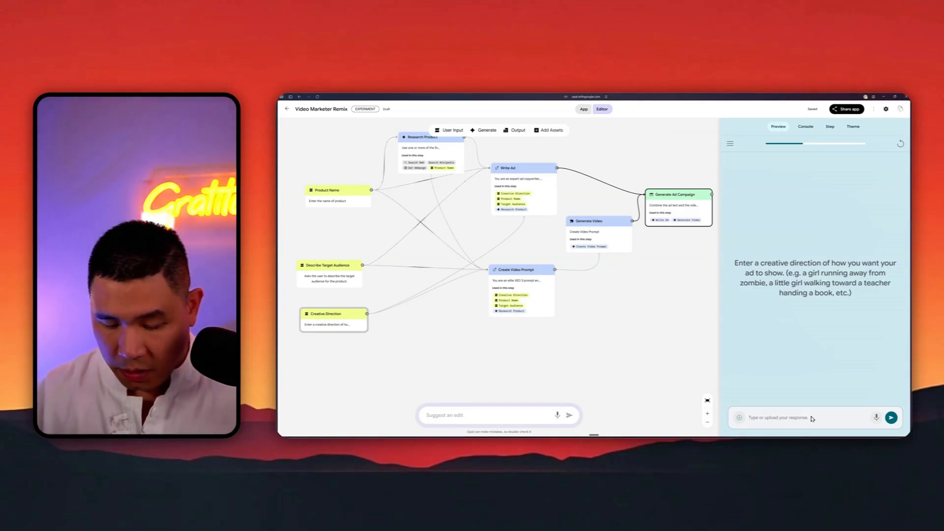
- Submit the creative direction as "Guy is in the middle of a busy coffee shop like Starbucks and trying to take note"
text(Guy is)
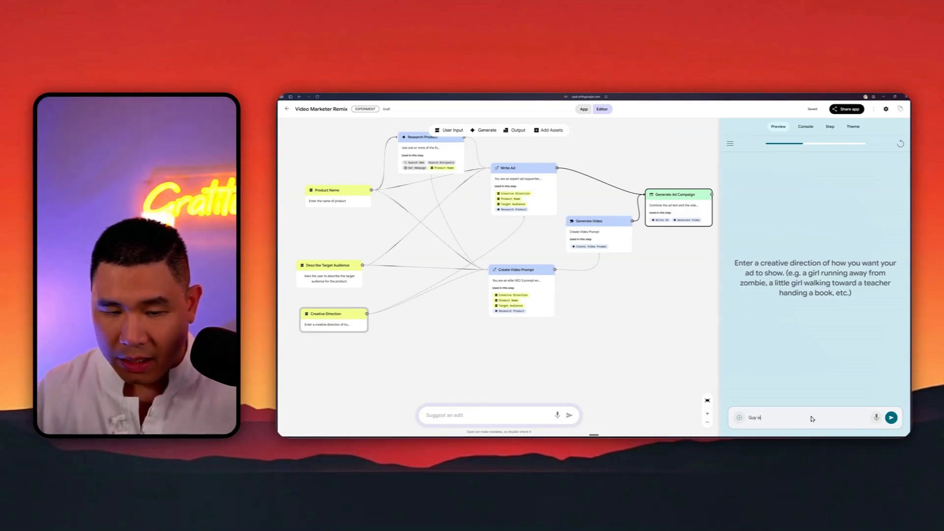
text( in the middle)
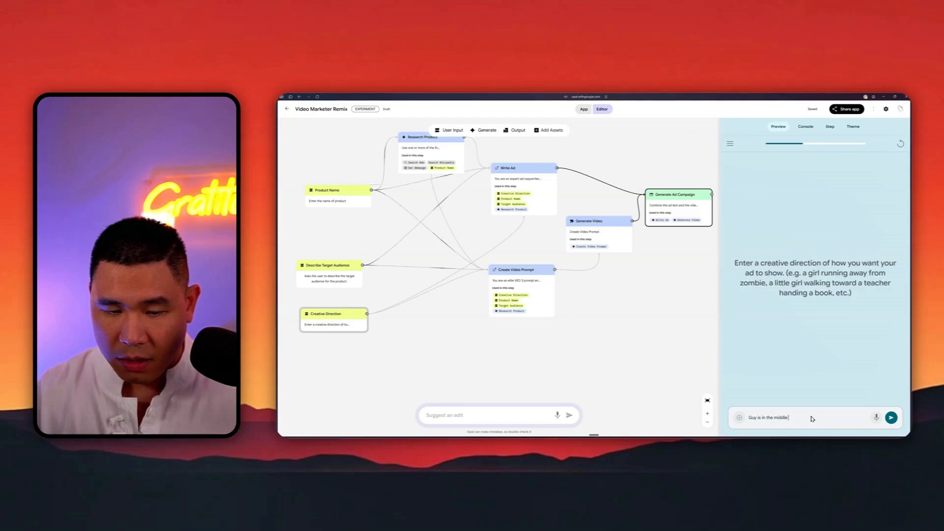
text( of a busy c)
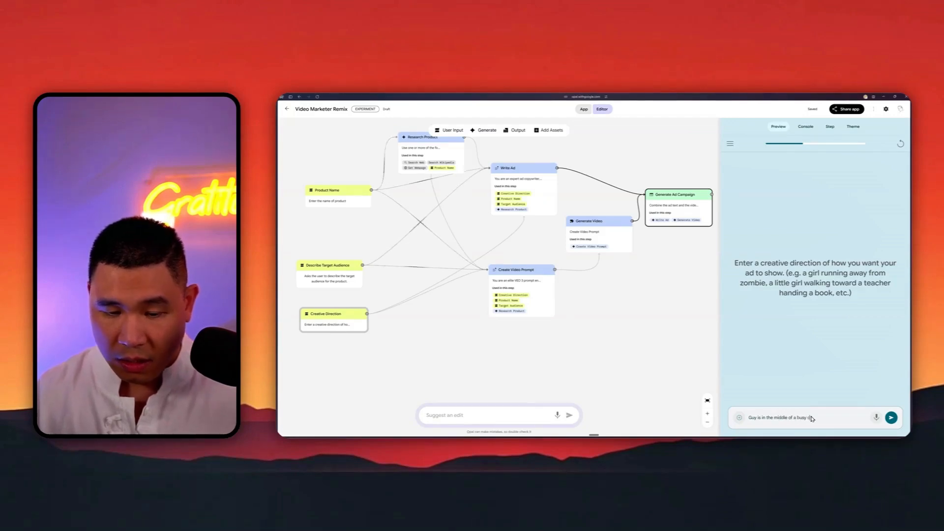
text(offee shjop)
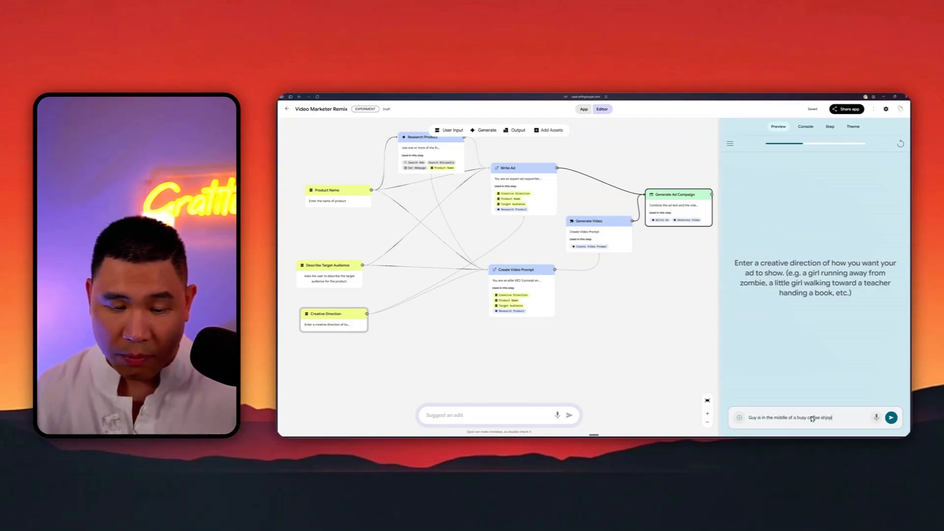
key(BackSpace)
key(BackSpace)
key(BackSpace)
text(op like Starbucks and tr)
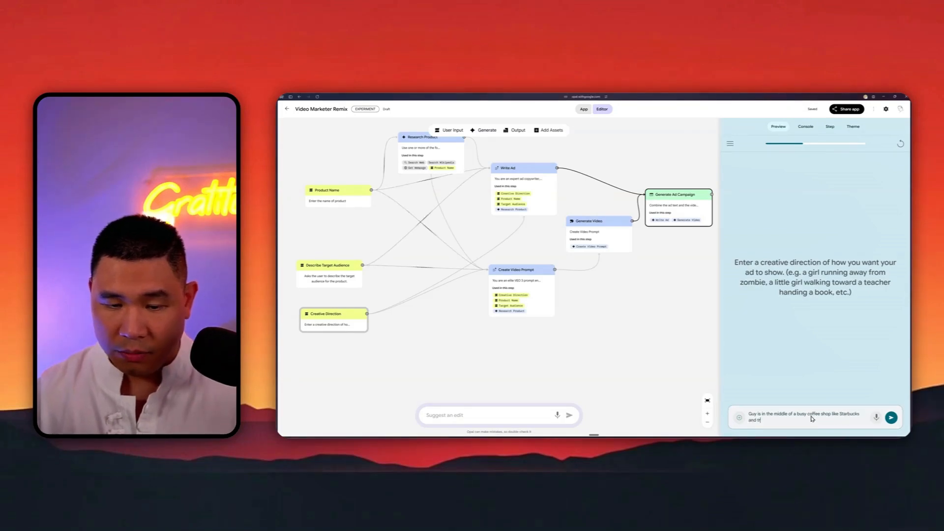
text(ying to take note)
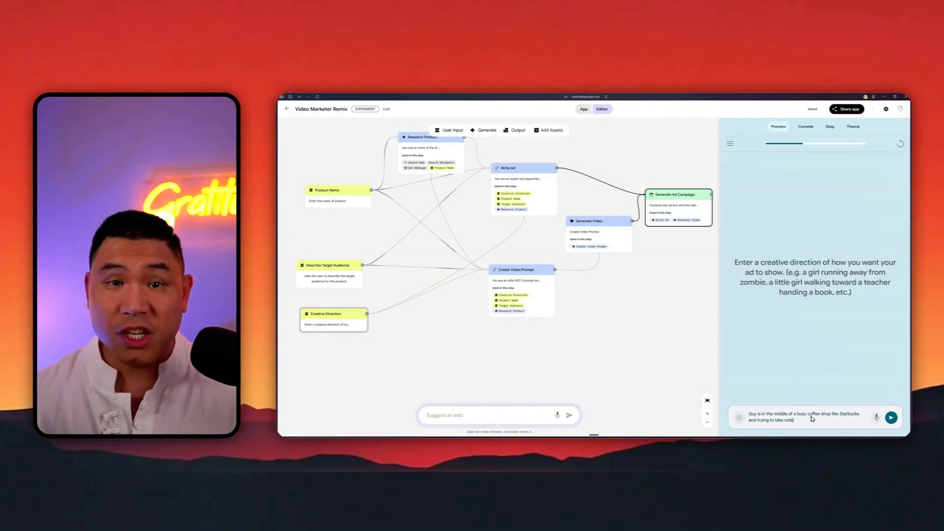
key(Return)
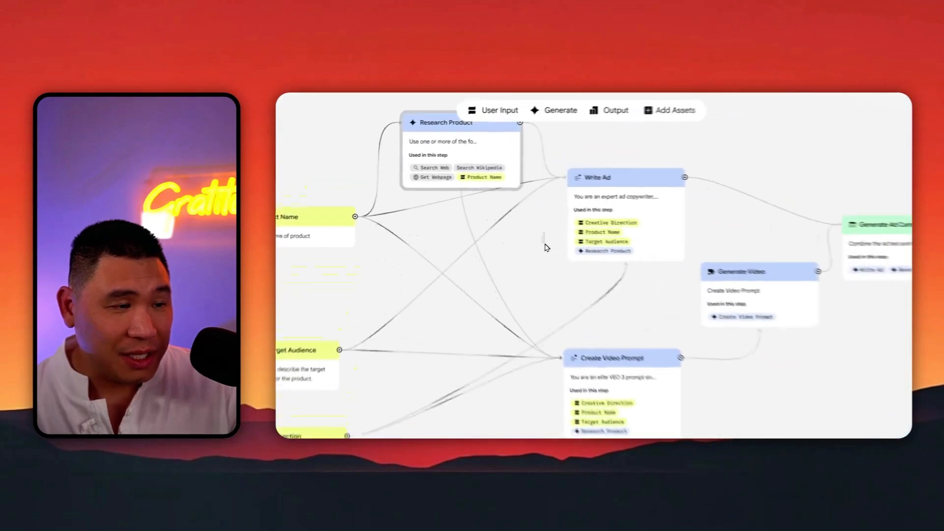
- Follow the preview run through the workflow and examine the Create Video Prompt step's output in the run log
drag(583, 301, 626, 305)
scroll(621, 313, up, 3)
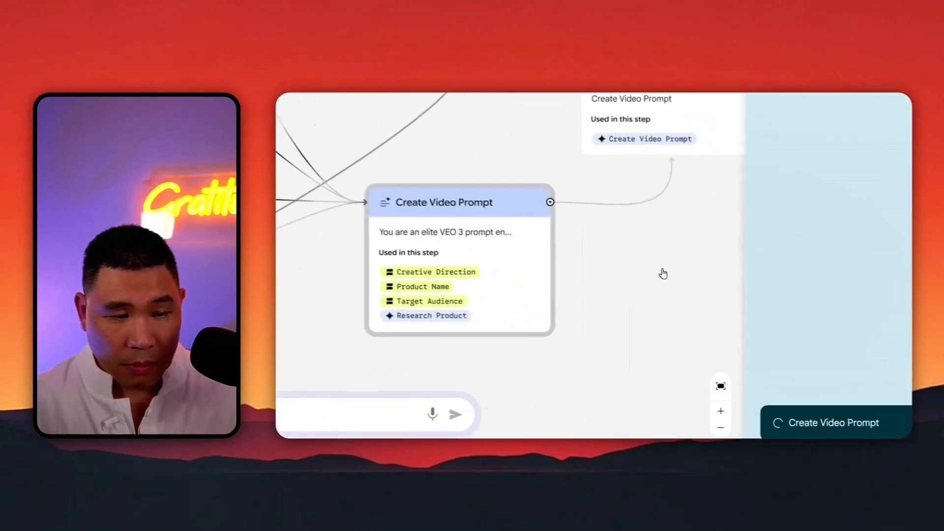
drag(662, 272, 490, 275)
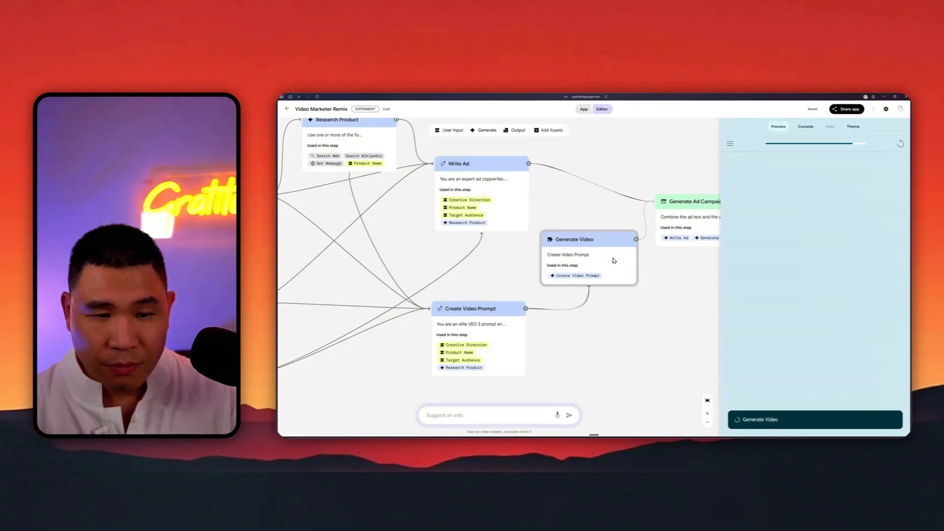
drag(666, 264, 606, 269)
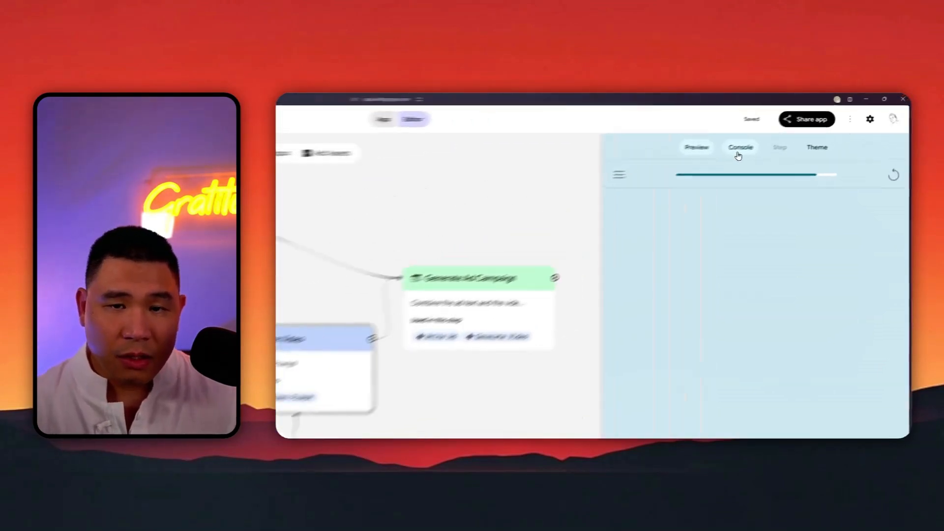
click(806, 128)
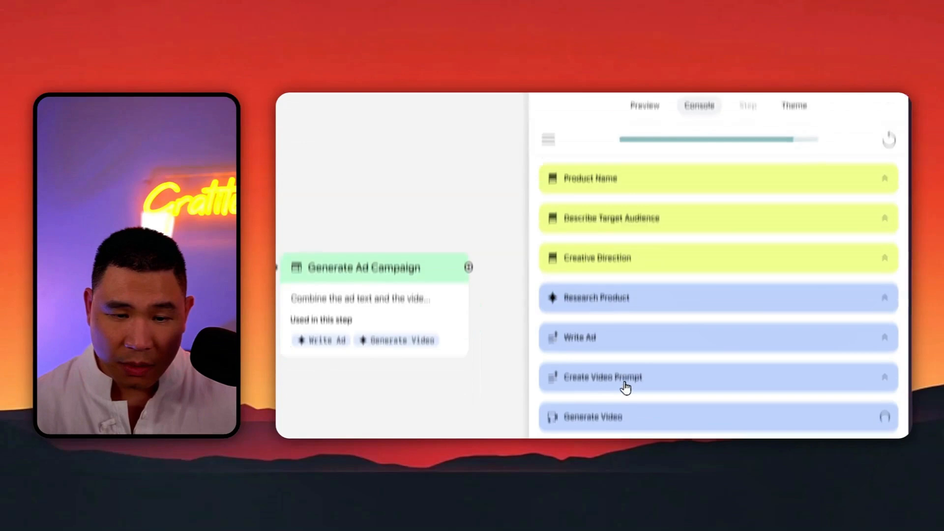
scroll(622, 368, down, 3)
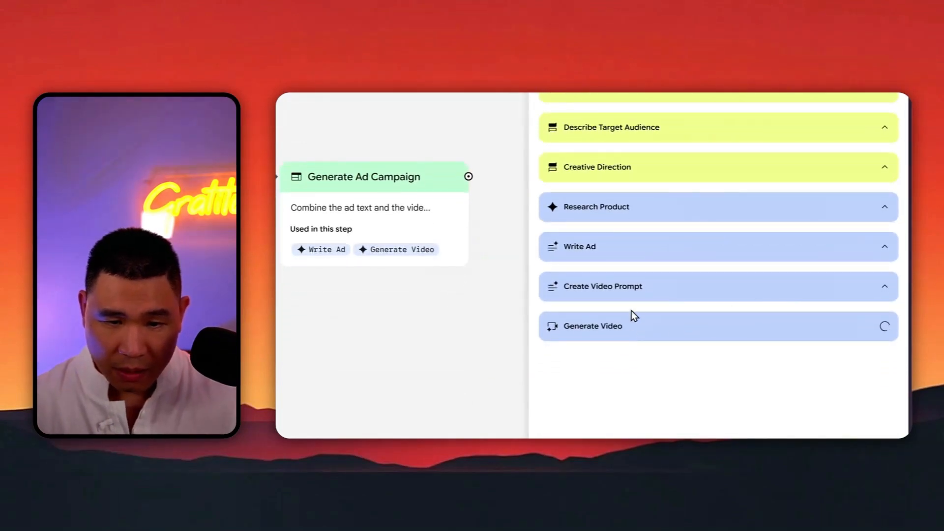
click(638, 290)
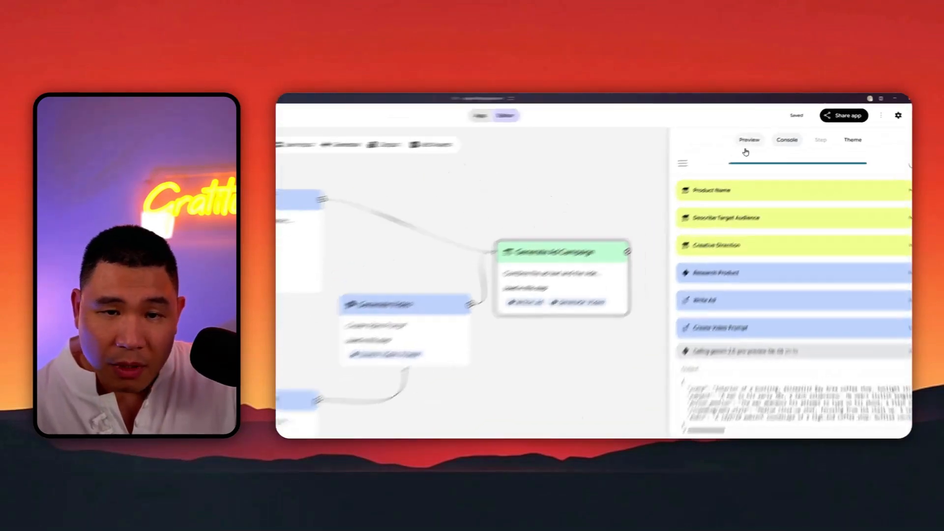
- Play back the generated ad video in the app preview with its sound on
click(747, 144)
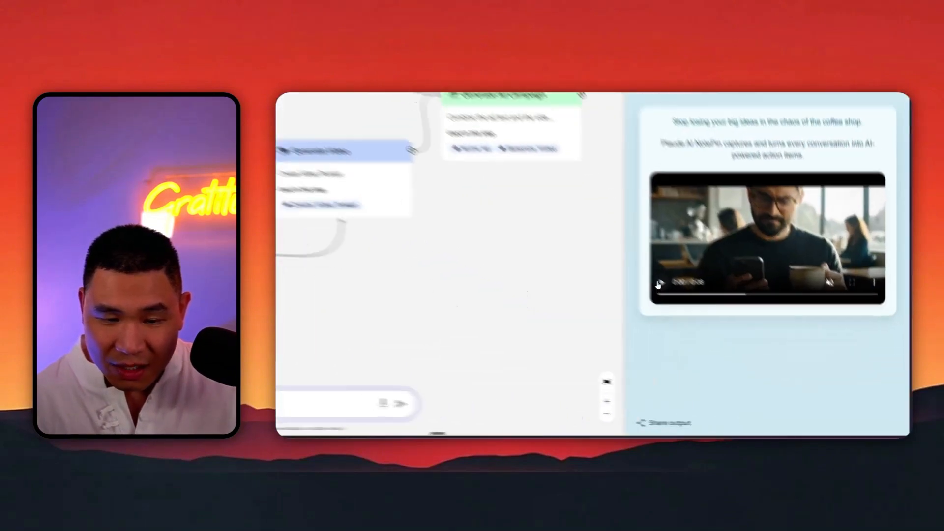
click(743, 343)
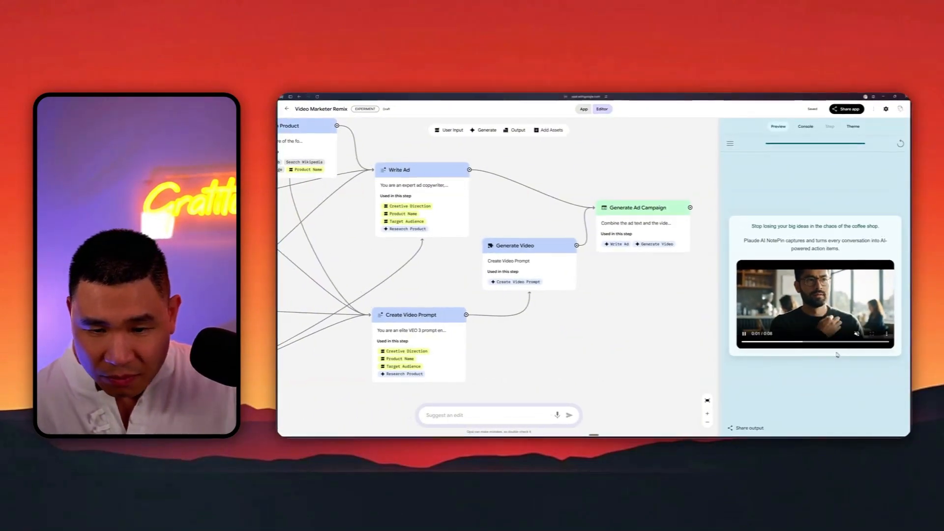
mouse_move(855, 335)
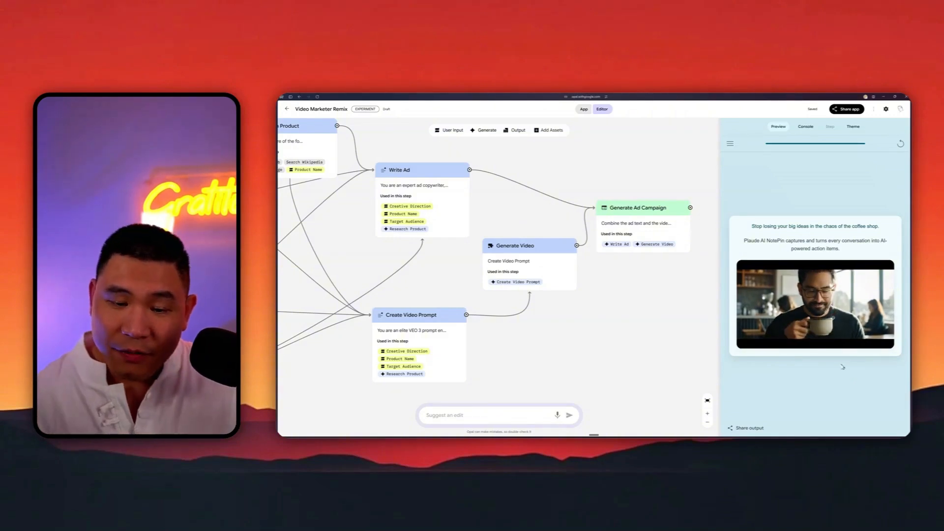
click(748, 335)
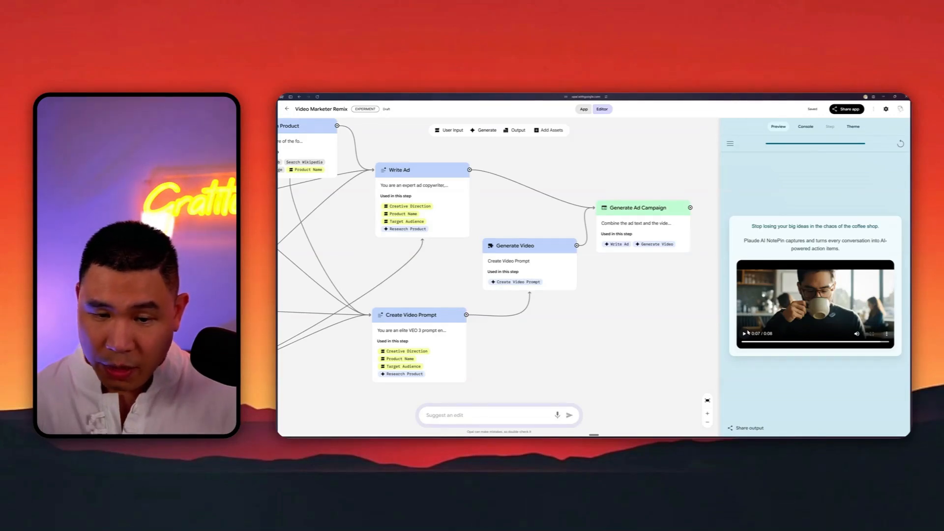
mouse_move(858, 334)
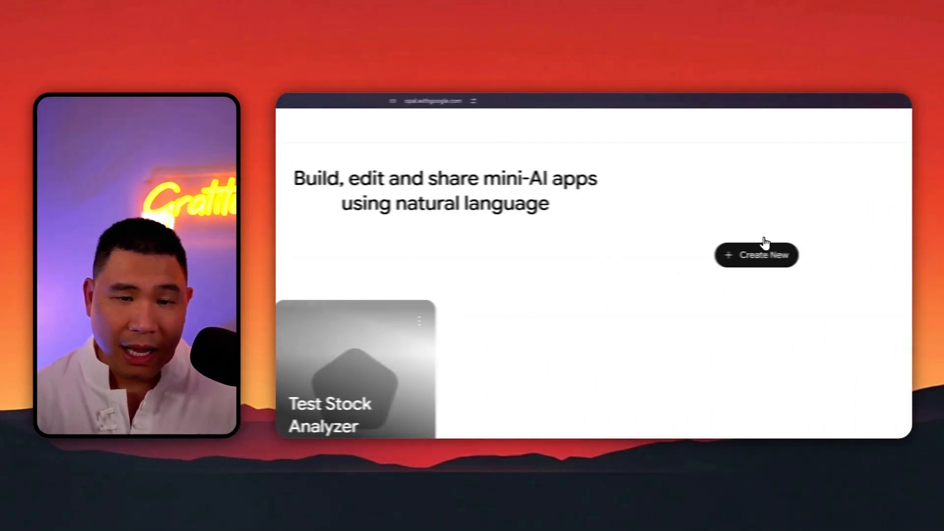
- Create a new Opal app from a prompt for an AI app that rewrites content using prior recommendations and outputs a beautiful HTML page
click(772, 255)
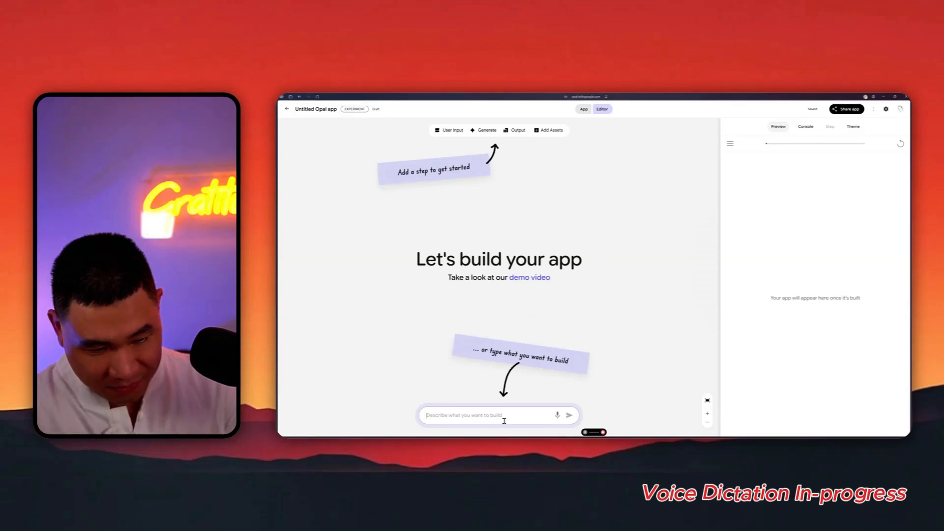
text(I want to create an AI app)
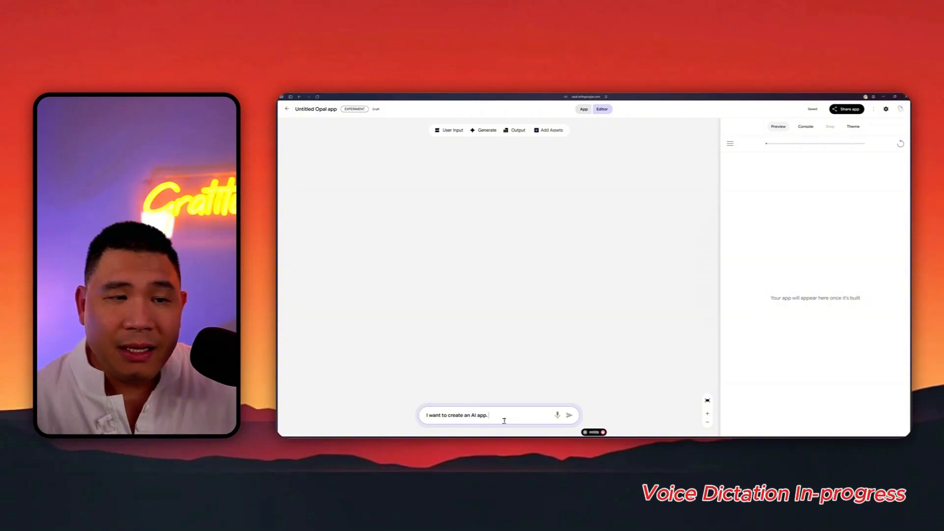
key(ctrl+v)
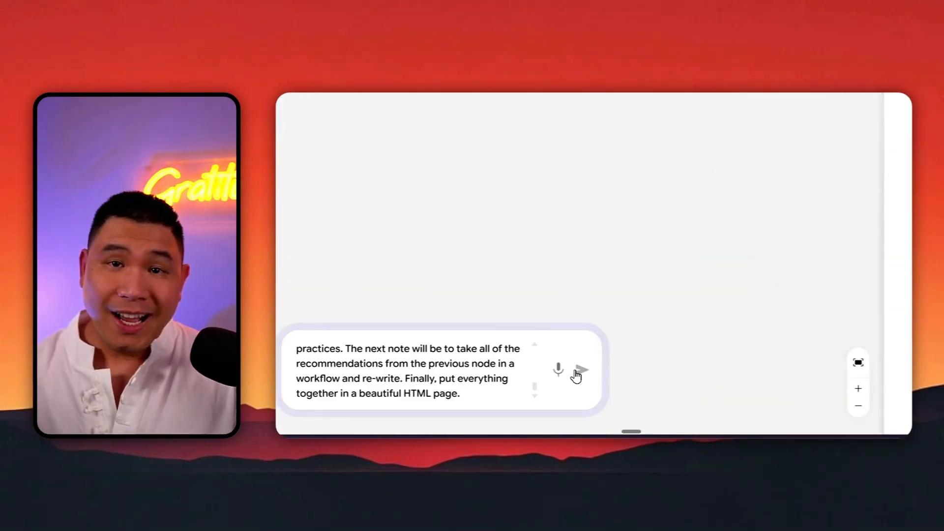
click(578, 372)
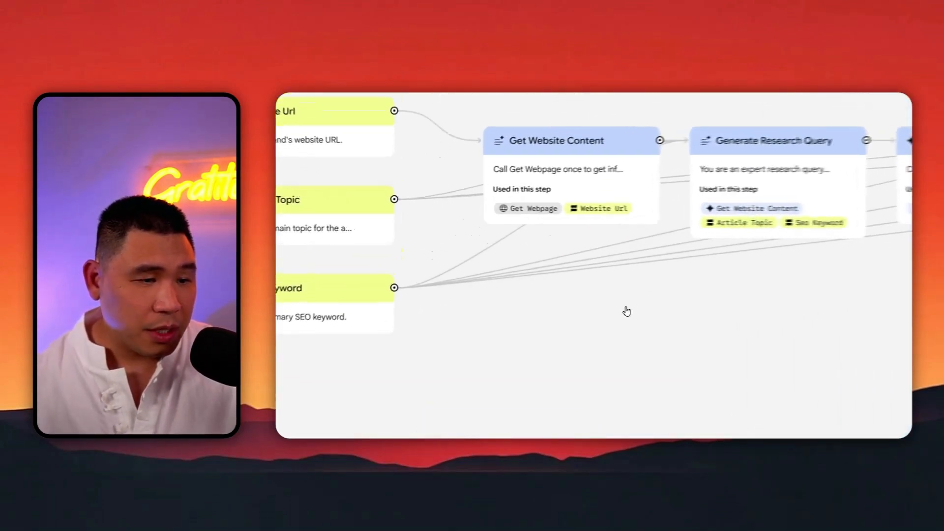
- Spread the Website Url, Article Topic and Seo Keyword inputs away from the chain and place Get Website Content above it
drag(585, 151, 591, 98)
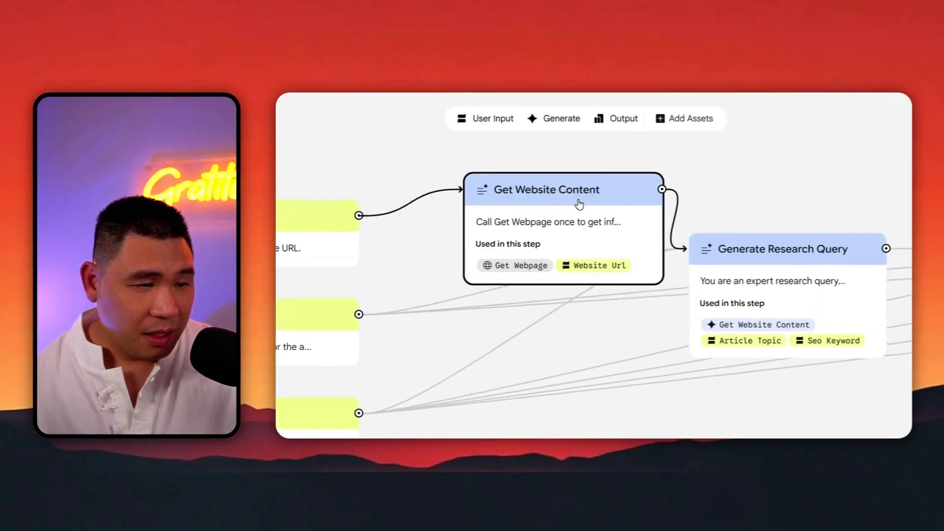
drag(579, 204, 523, 180)
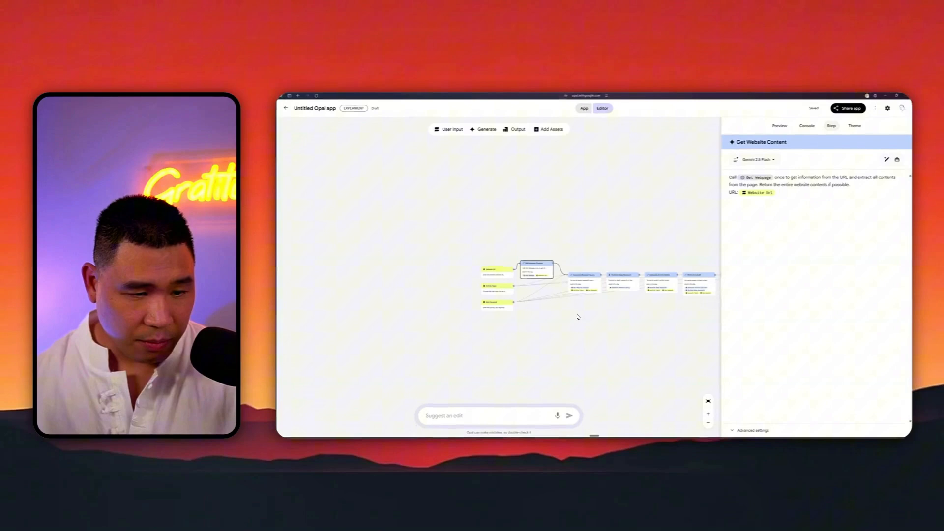
scroll(579, 317, up, 3)
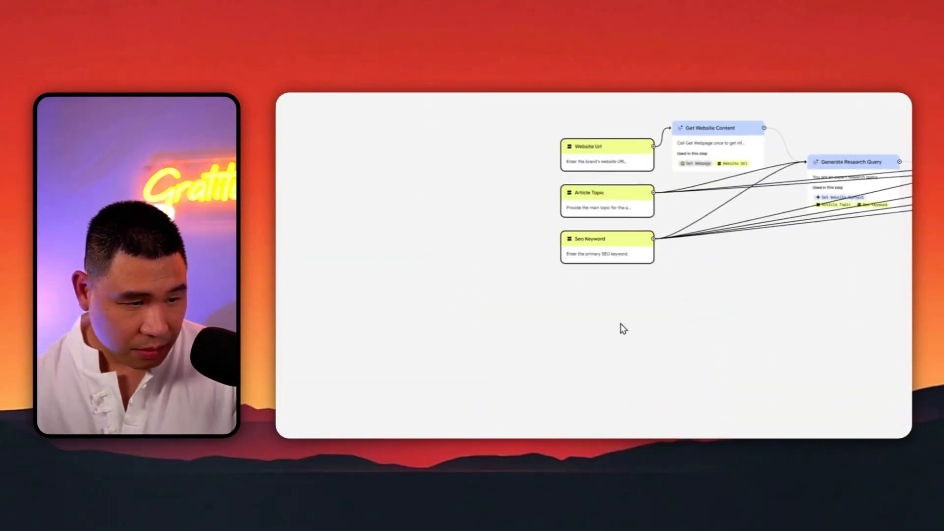
drag(595, 211, 417, 232)
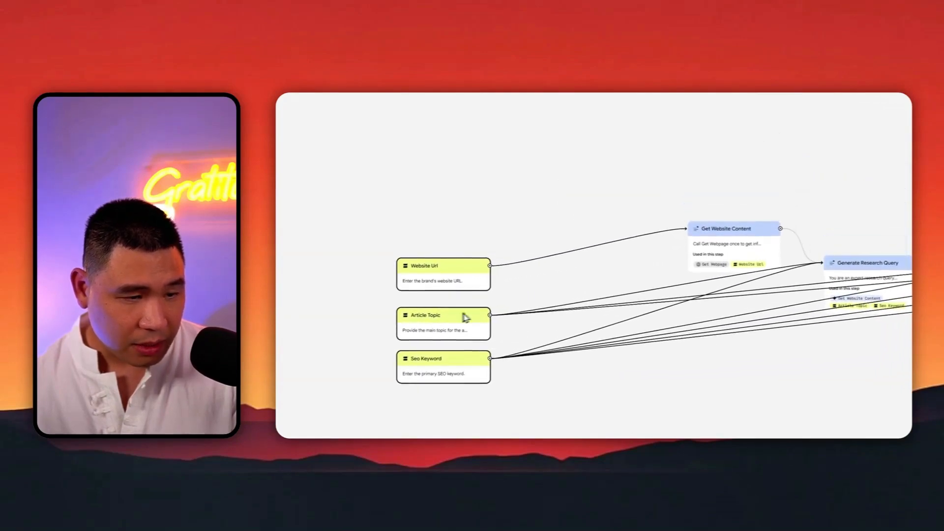
click(695, 244)
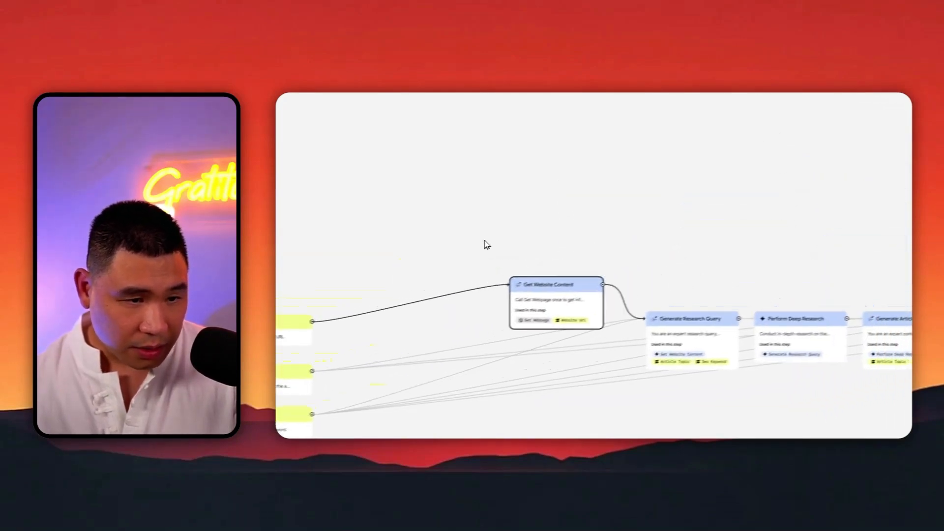
drag(547, 292, 492, 249)
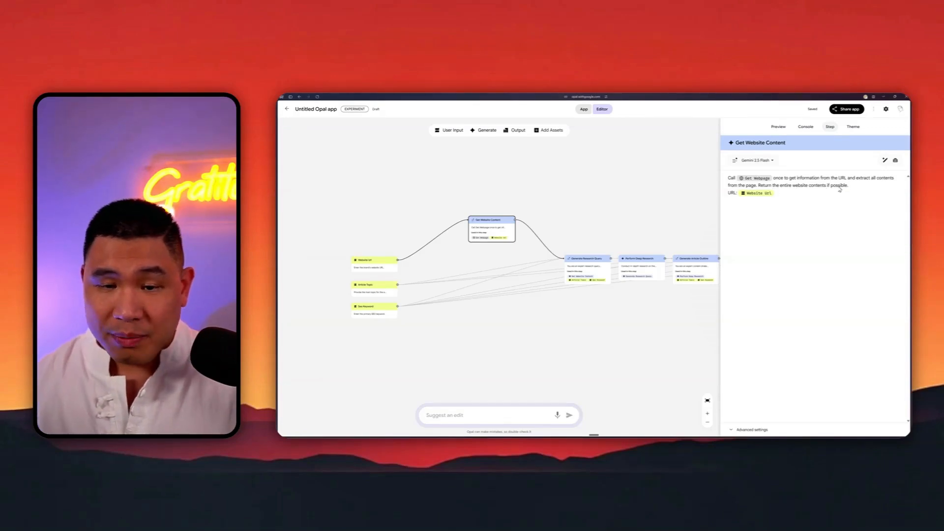
- Raise the Generate Research Query and Perform Deep Research nodes roughly level with Get Website Content
drag(587, 259, 608, 231)
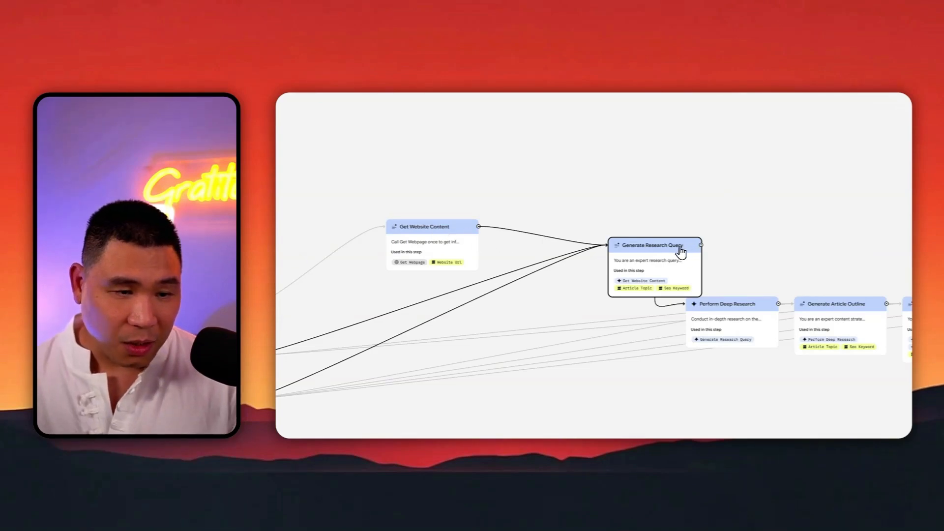
drag(672, 251, 641, 240)
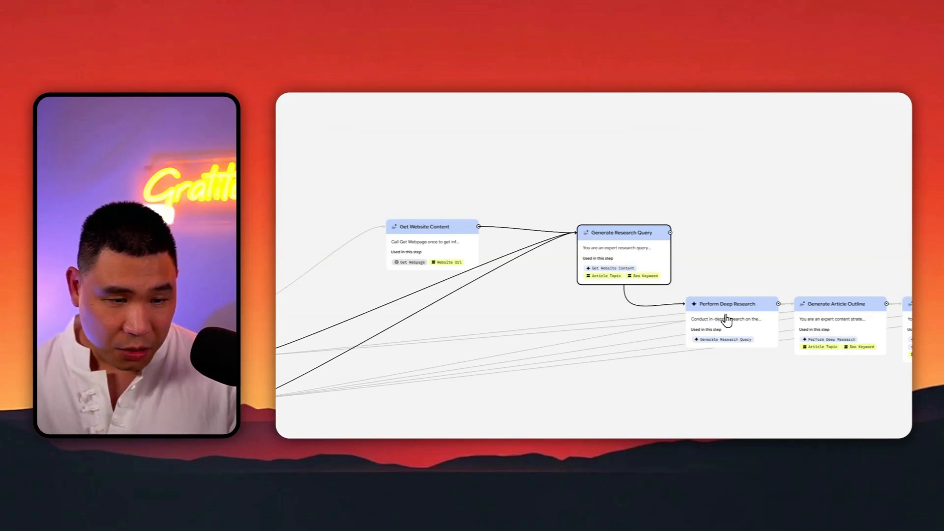
drag(733, 308, 738, 219)
click(749, 236)
- Place Generate Article Outline below Perform Deep Research and lower Write First Draft to separate their connections
drag(692, 259, 507, 355)
drag(659, 317, 597, 327)
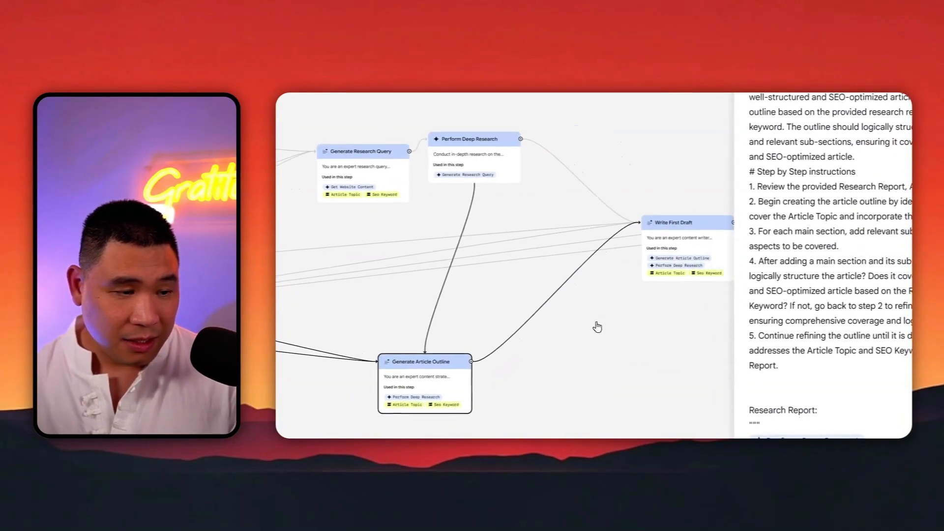
click(665, 218)
drag(665, 218, 668, 307)
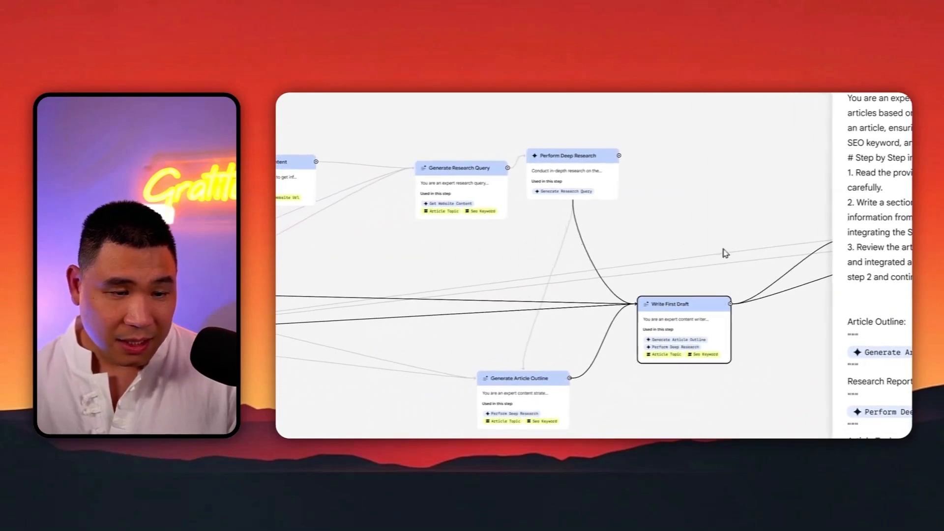
- Move Evaluate SEO above and closer to Write First Draft, and reposition Rewrite for SEO Optimization ahead of the final output node
drag(723, 253, 443, 209)
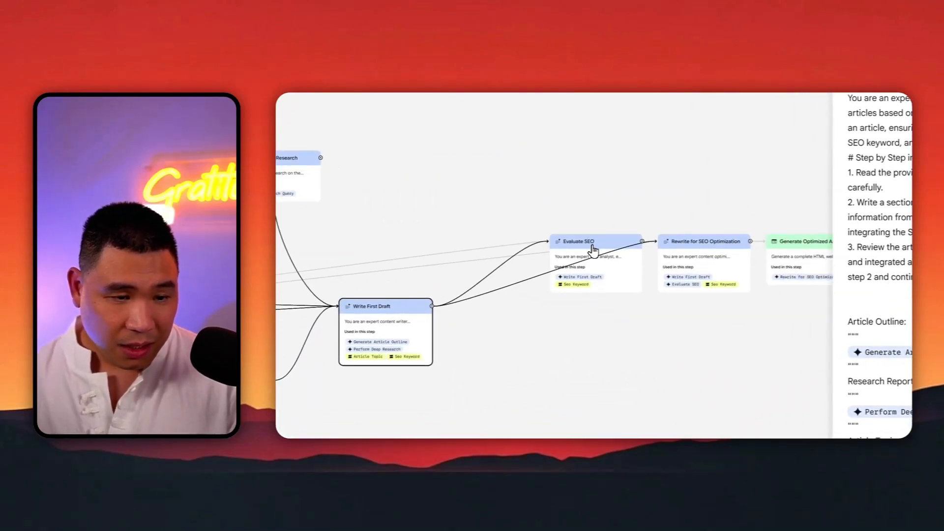
scroll(593, 250, up, 3)
drag(593, 247, 461, 246)
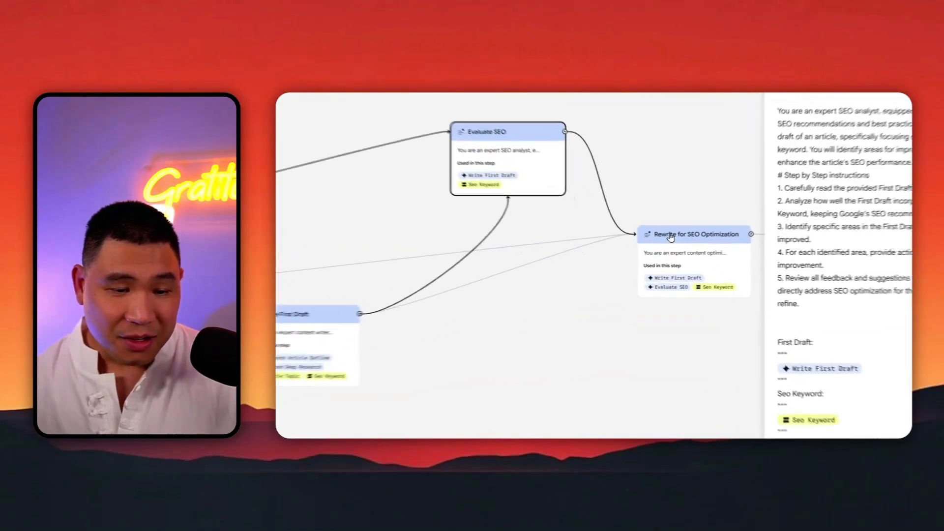
drag(665, 251, 654, 229)
drag(693, 352, 430, 354)
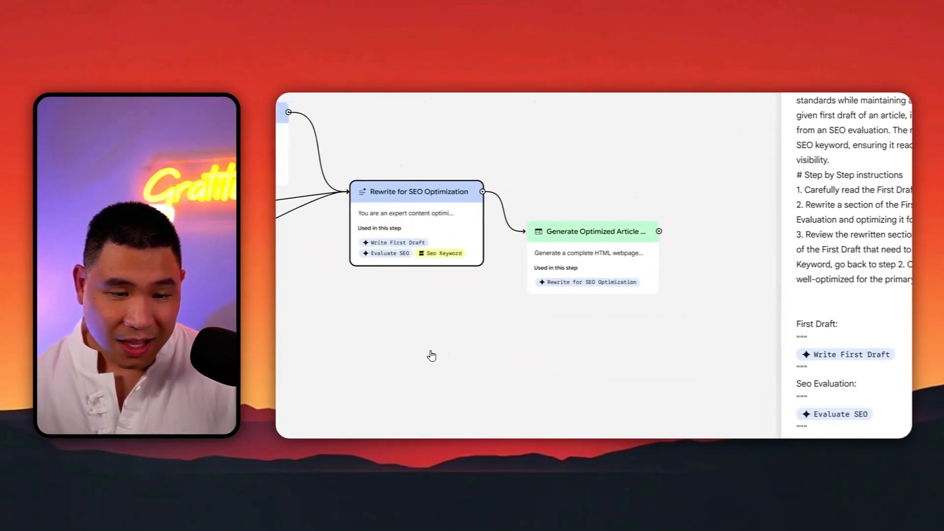
- Shift the Generate Optimized Article Webpage node slightly farther from Rewrite for SEO Optimization and return to the app preview
drag(592, 228, 624, 229)
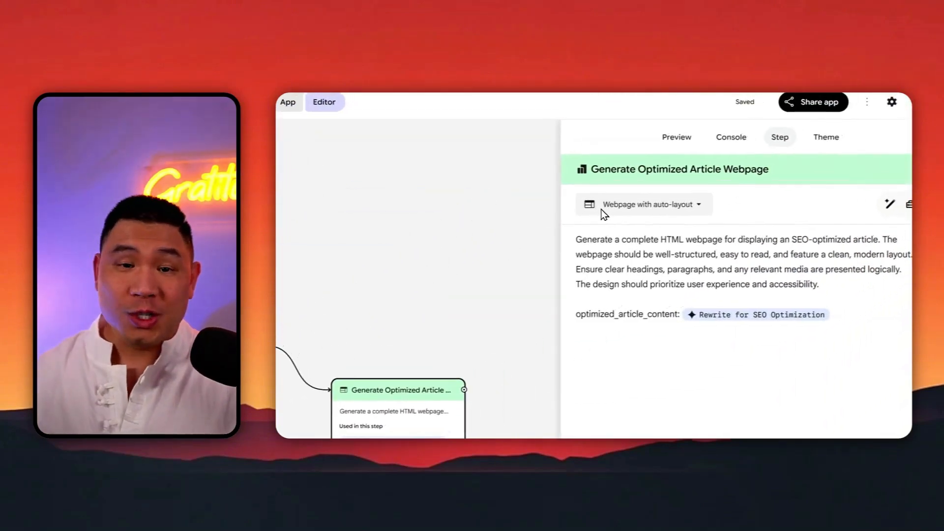
click(694, 131)
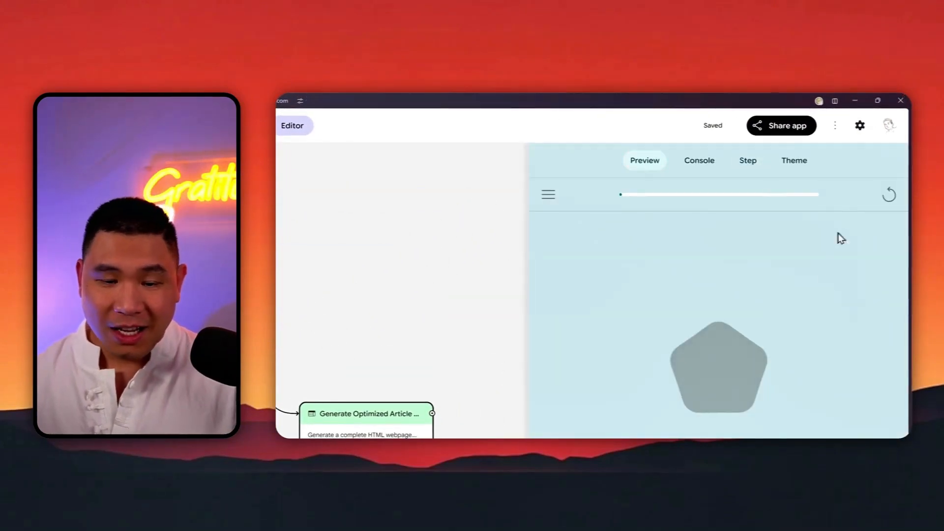
- Rename the untitled app to "Testing Article Writer"
click(304, 101)
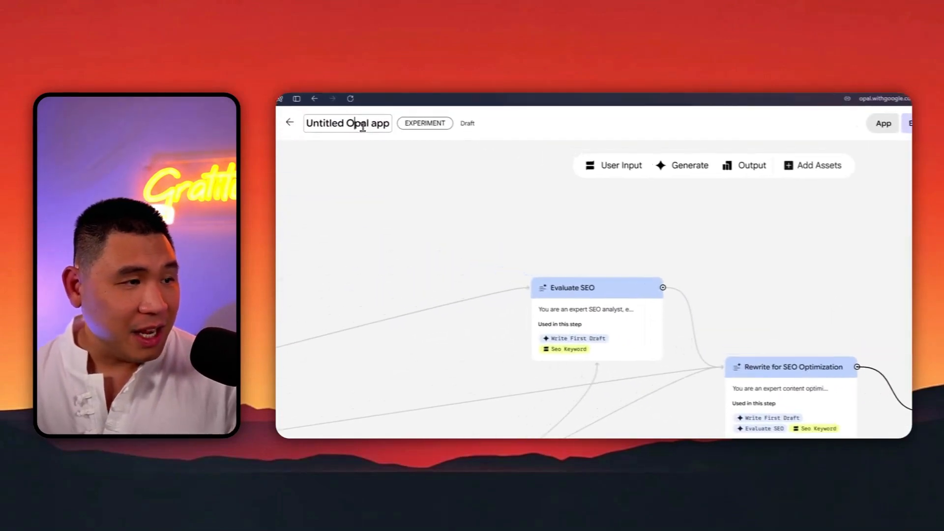
key(ctrl+a)
text(Test)
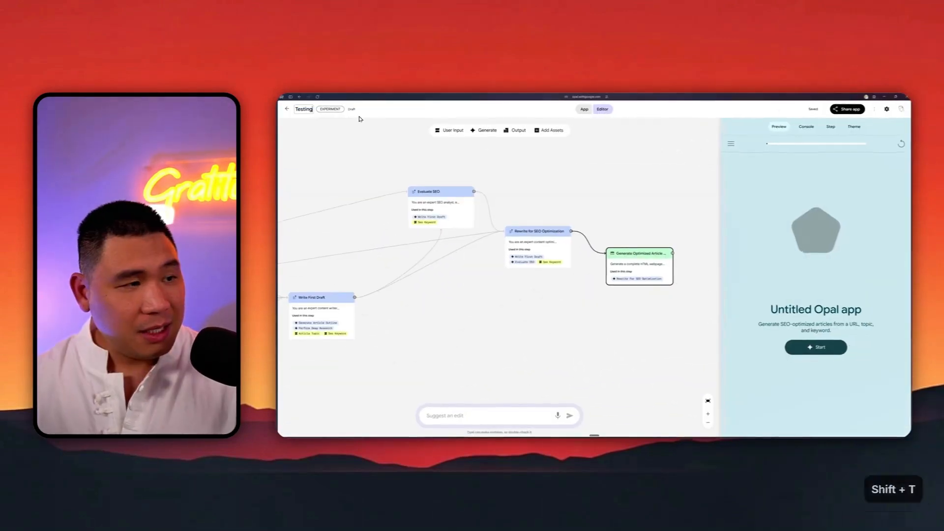
text(ing Article Writer)
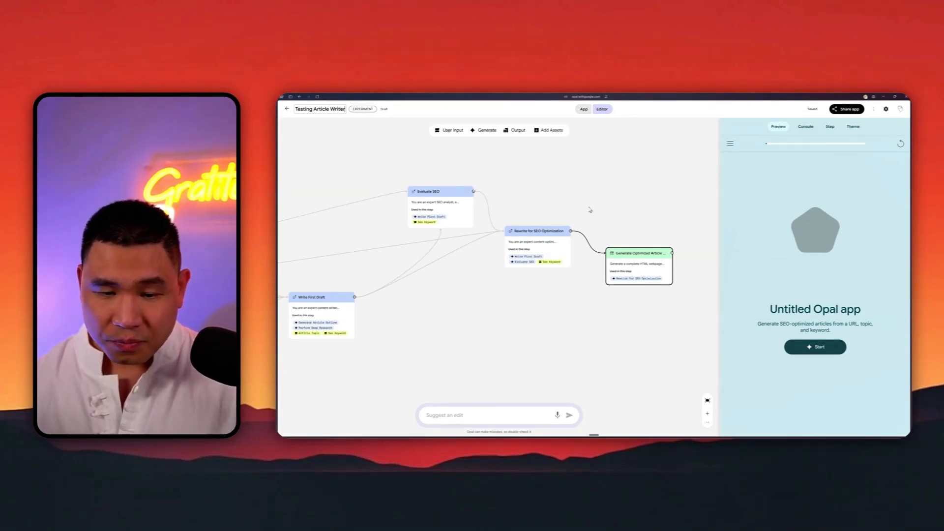
click(816, 347)
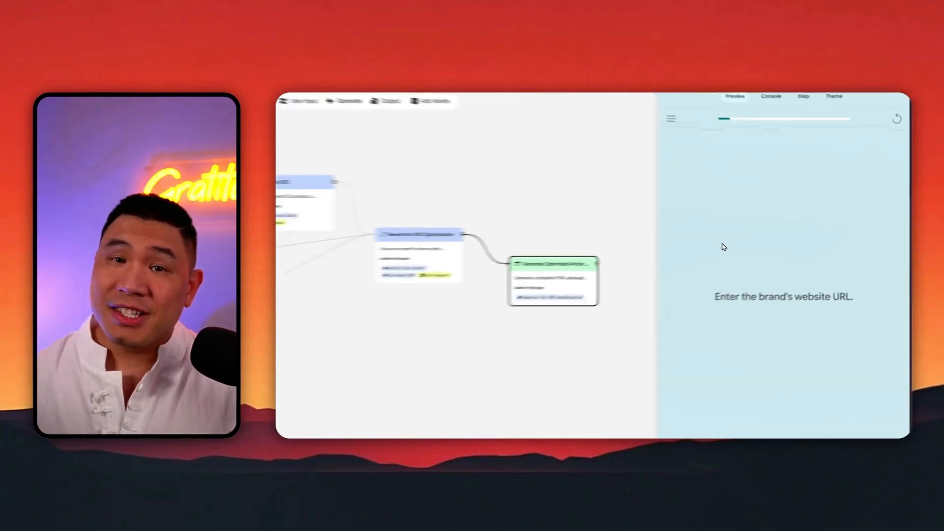
click(815, 427)
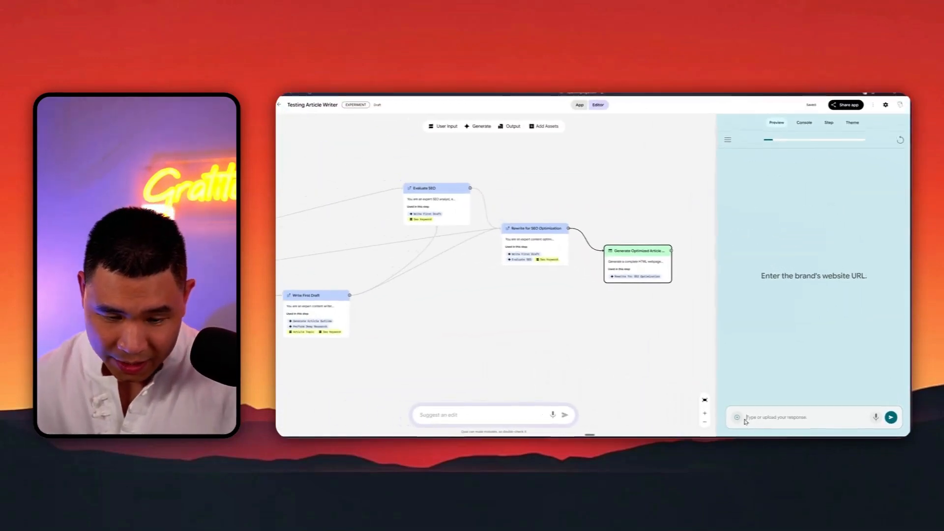
click(768, 420)
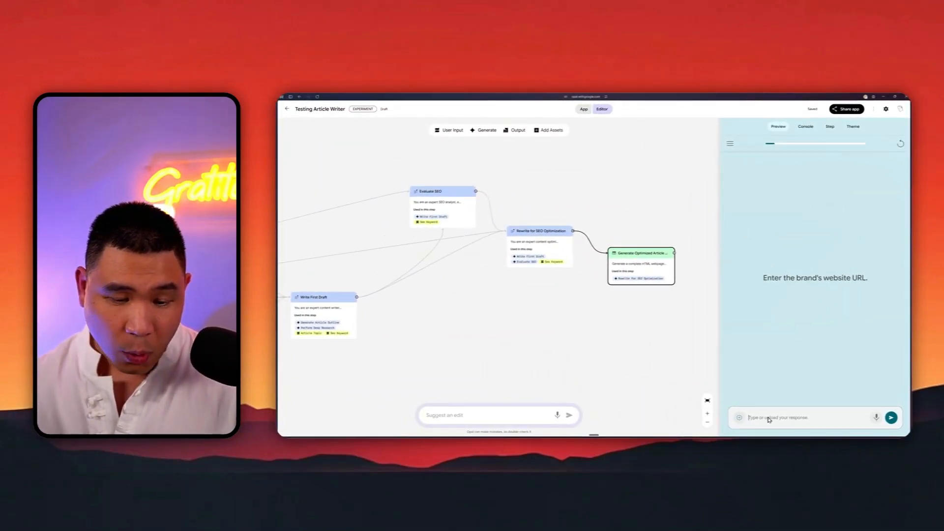
click(740, 420)
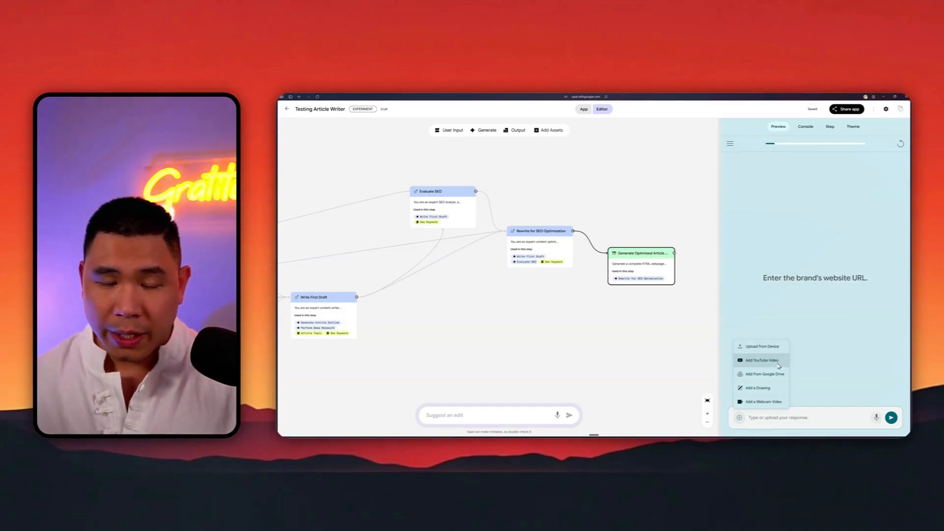
click(832, 332)
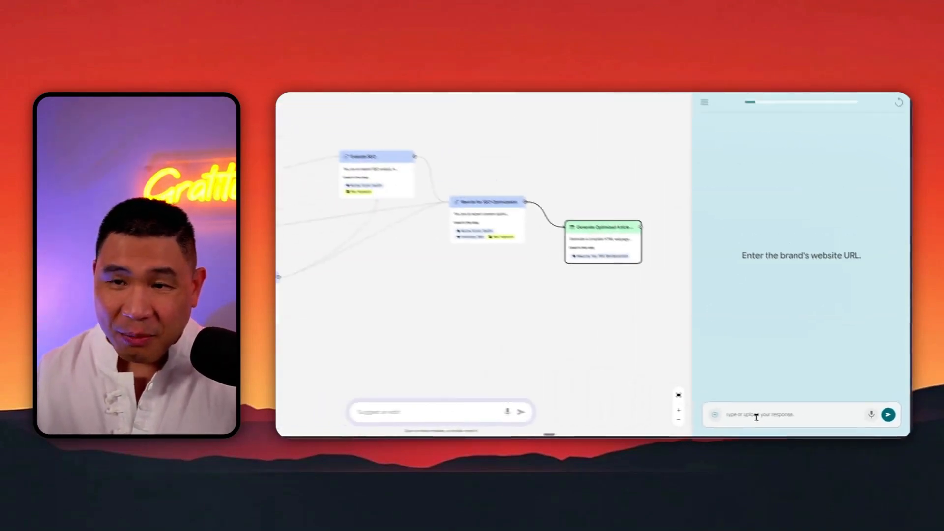
text(https)
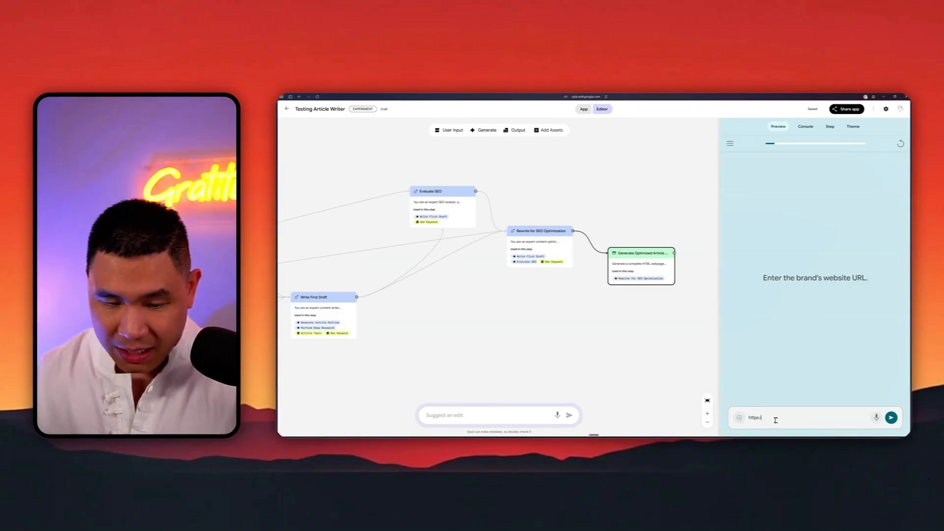
text(://plaud.ai)
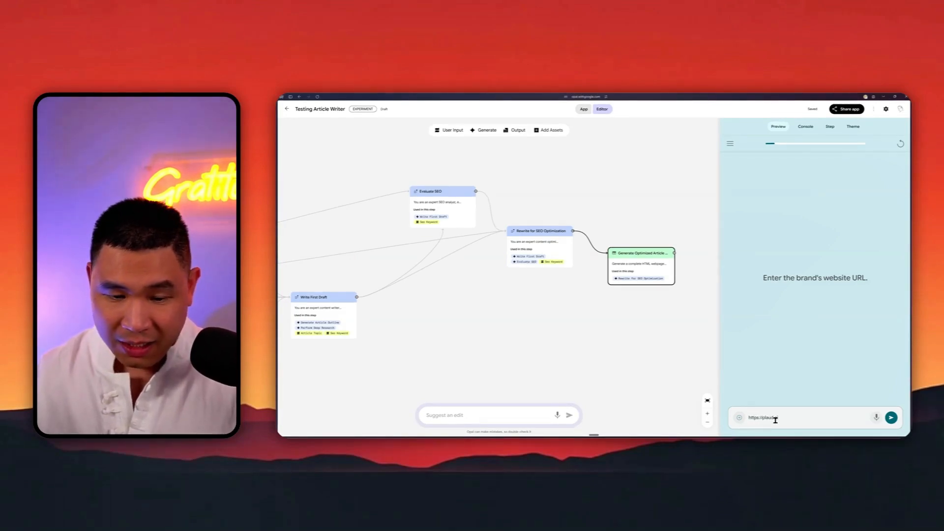
key(Return)
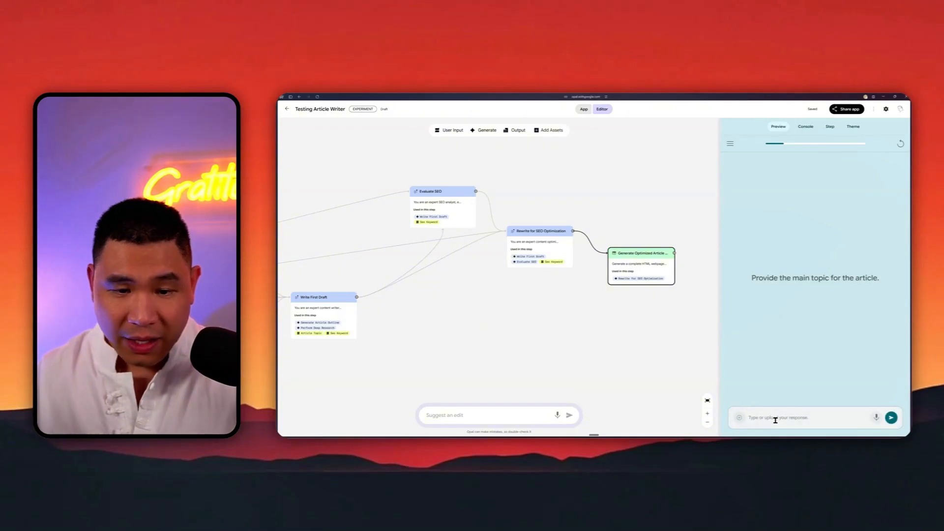
- Submit the article topic "Why anyone from kinder garden to PhD level students or even doctors need to use an AI note pin to take note"
text(Why)
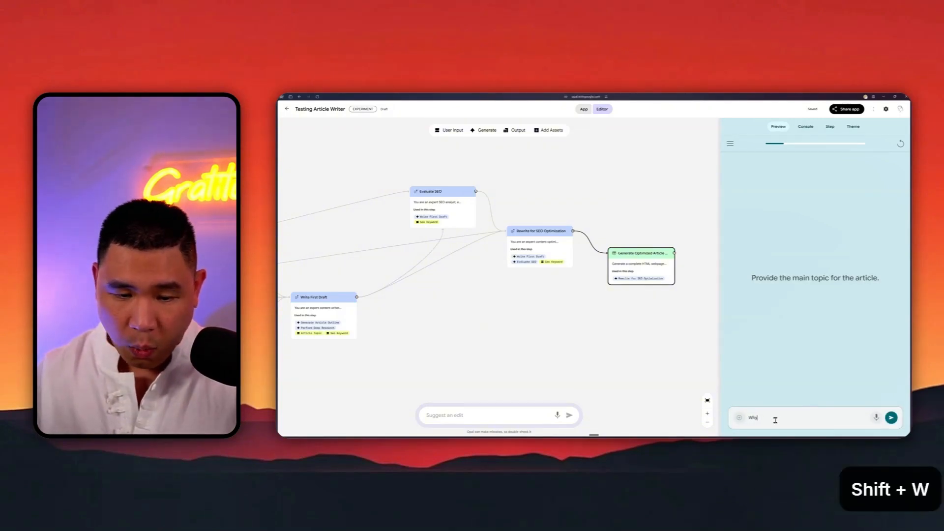
text( anyo)
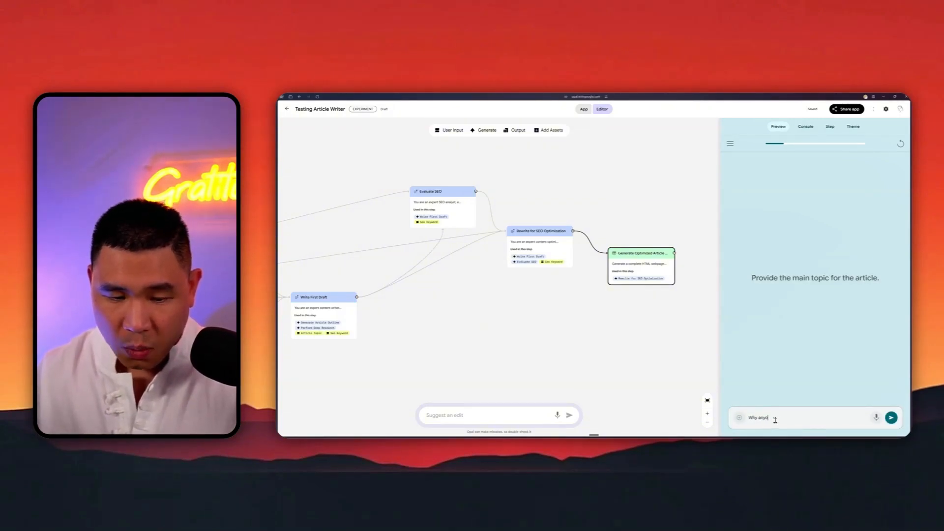
text(ne from)
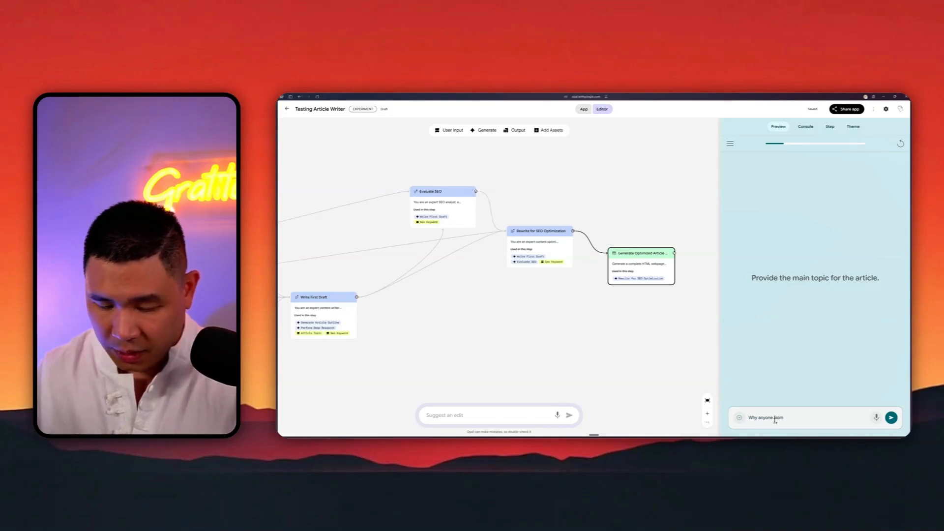
text( kinder garden t)
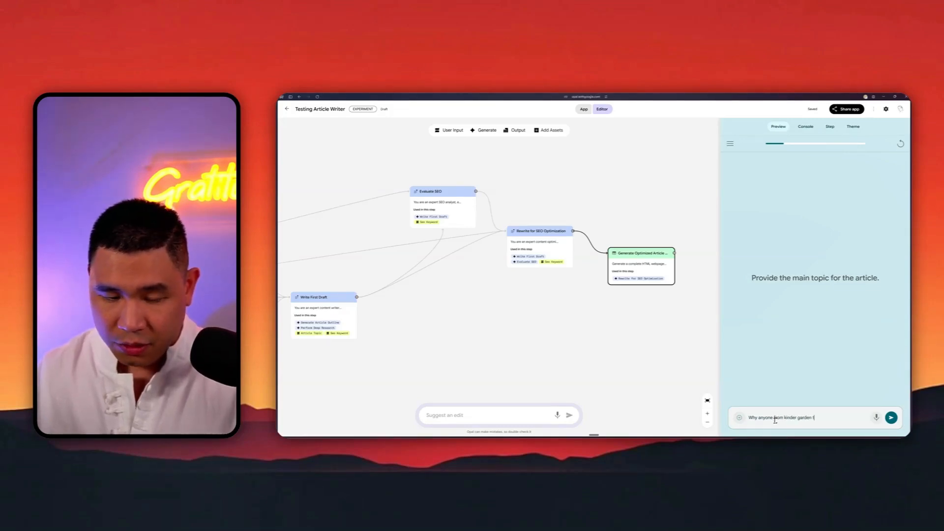
text(o PhD level students)
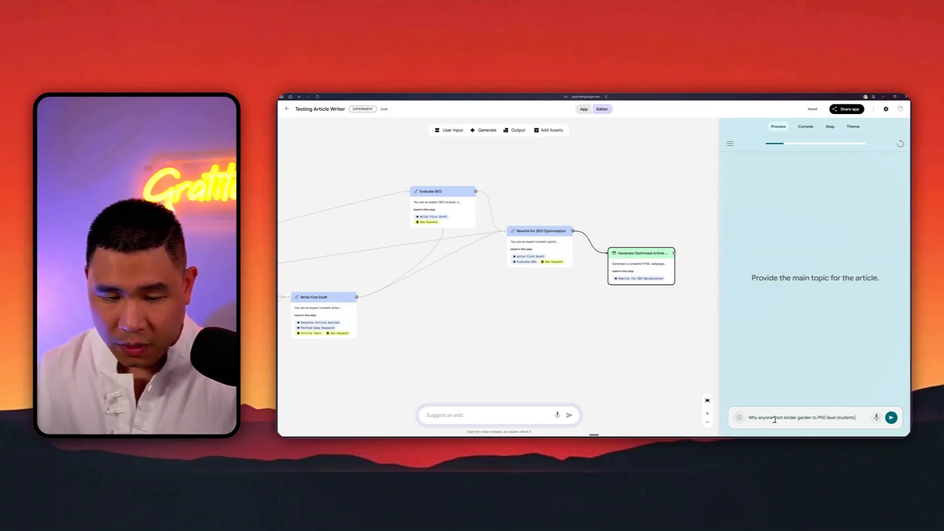
text(or even)
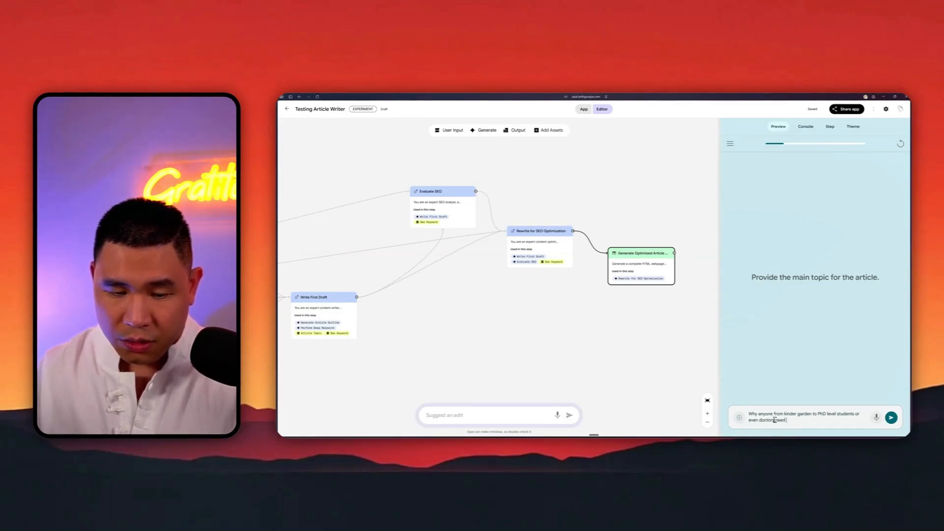
text( doctors need to use an AI note pin to take note)
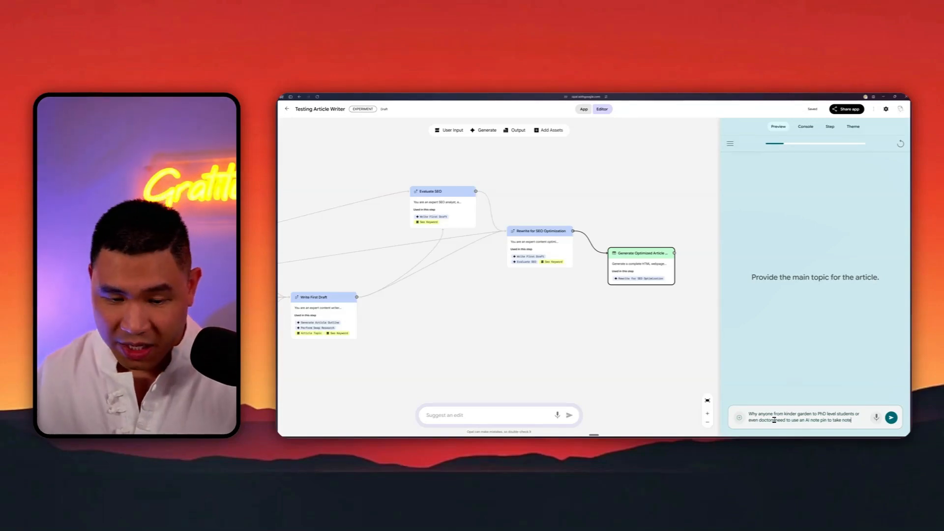
key(Return)
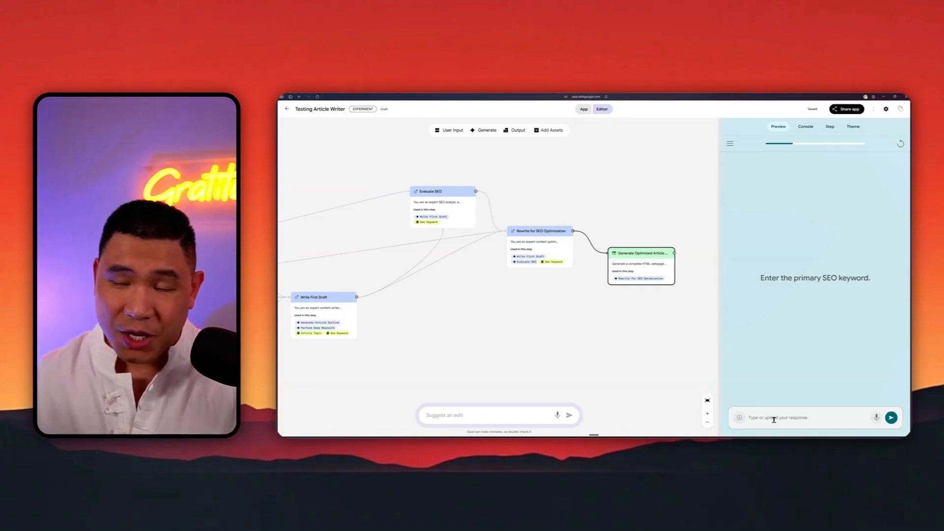
- Submit "AI Voice Recorder" as the primary SEO keyword to set the article generation running
text(AI)
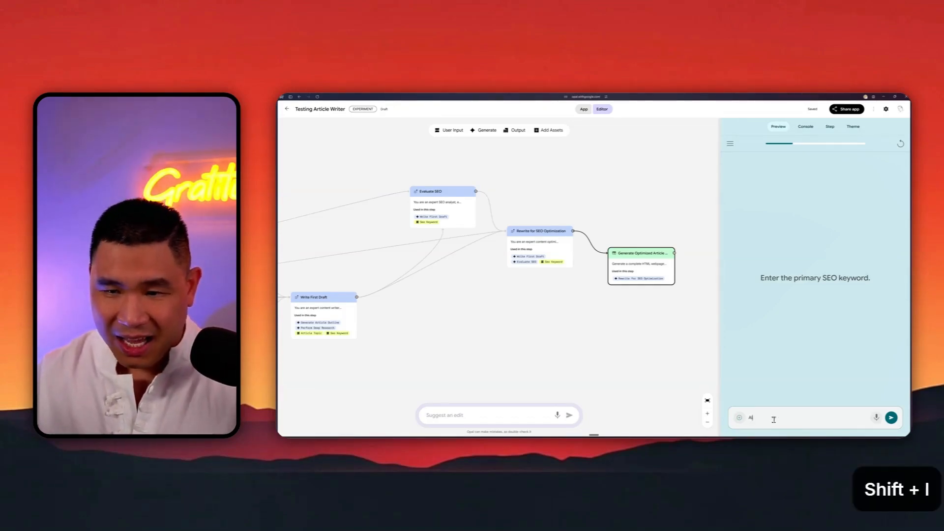
text( Voice Rec)
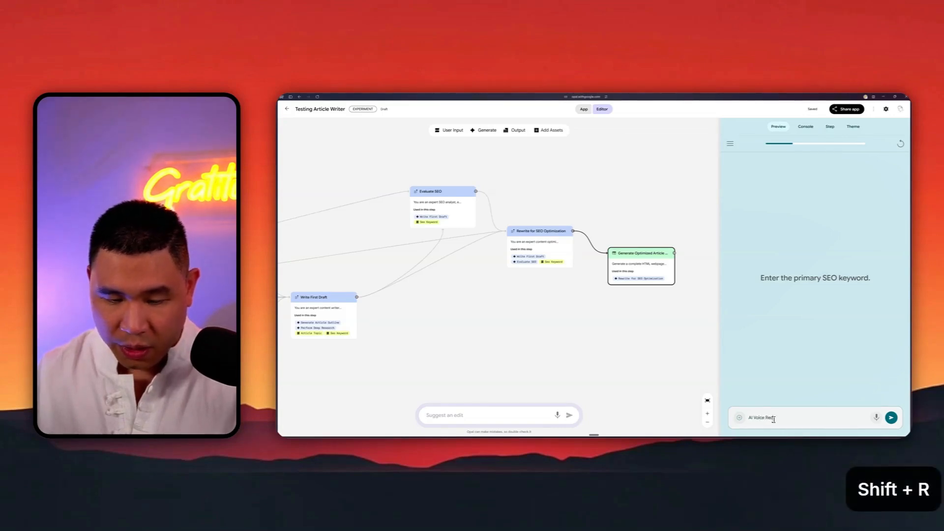
text(order)
key(Return)
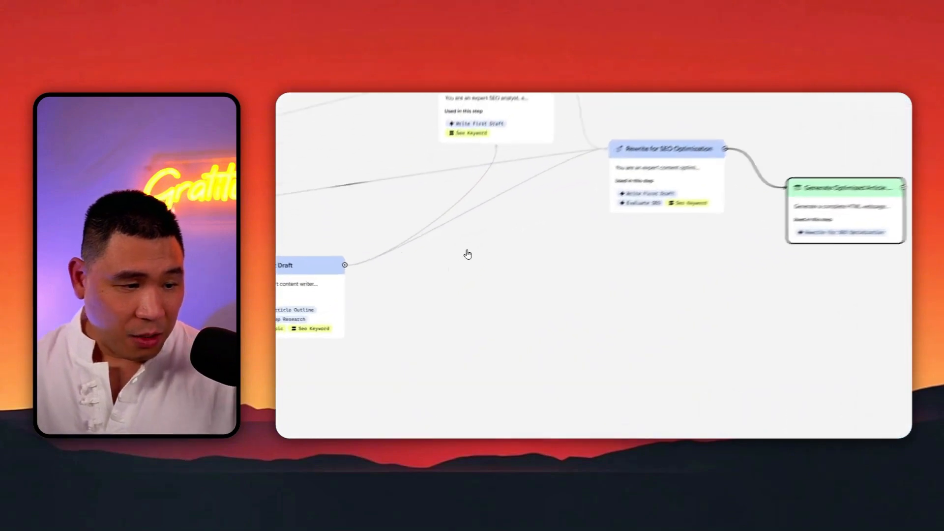
- Follow the run across the workflow and inspect the Evaluate SEO step's model output in the run log
scroll(702, 249, down, 3)
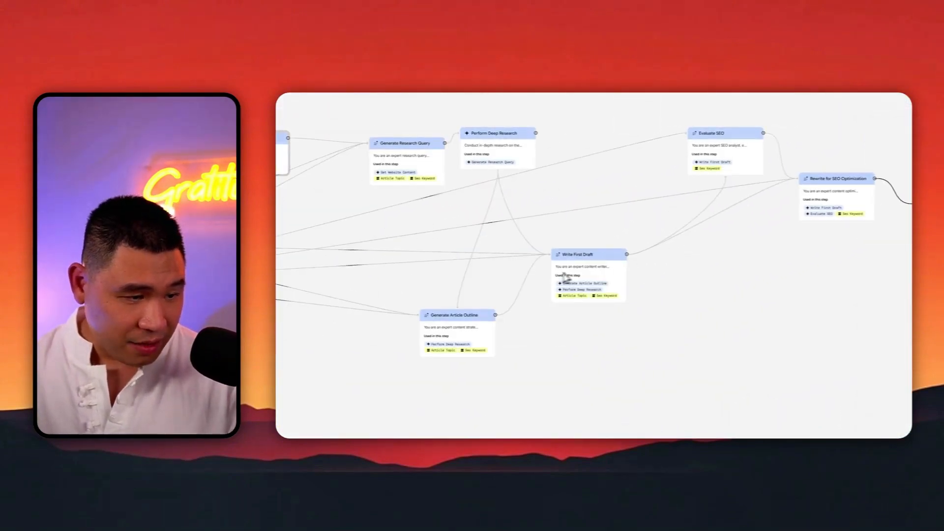
drag(435, 294, 638, 272)
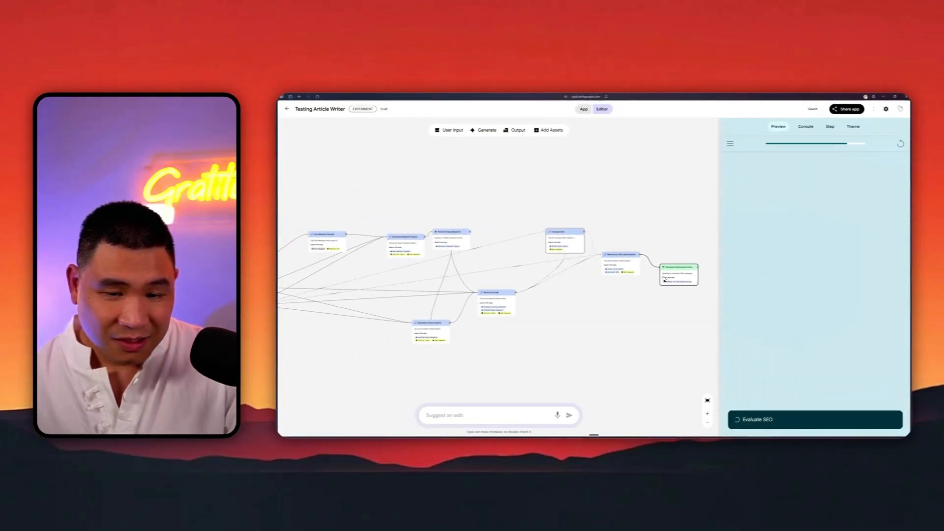
click(801, 126)
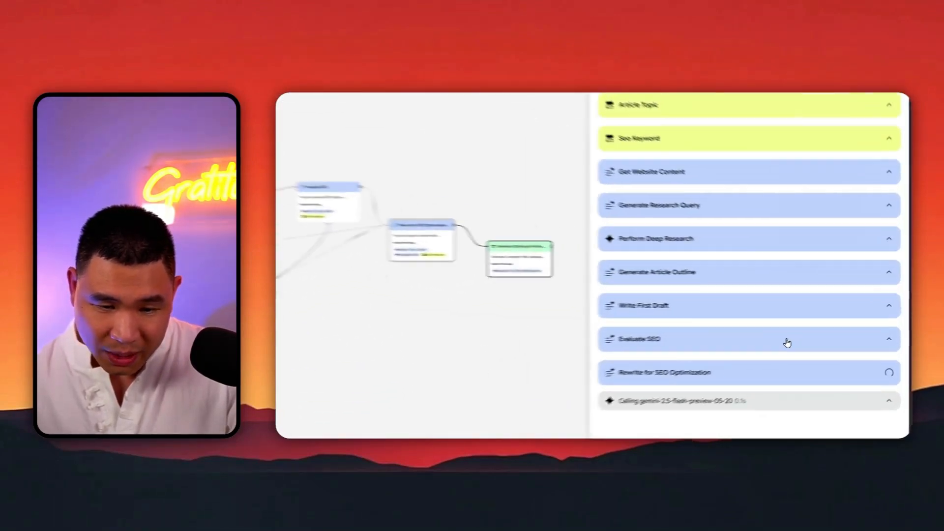
click(788, 343)
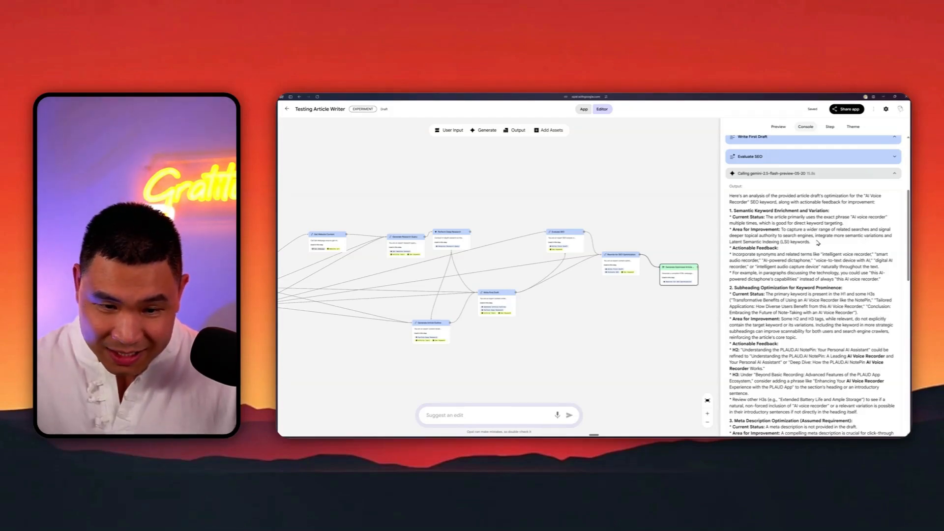
scroll(811, 249, down, 1)
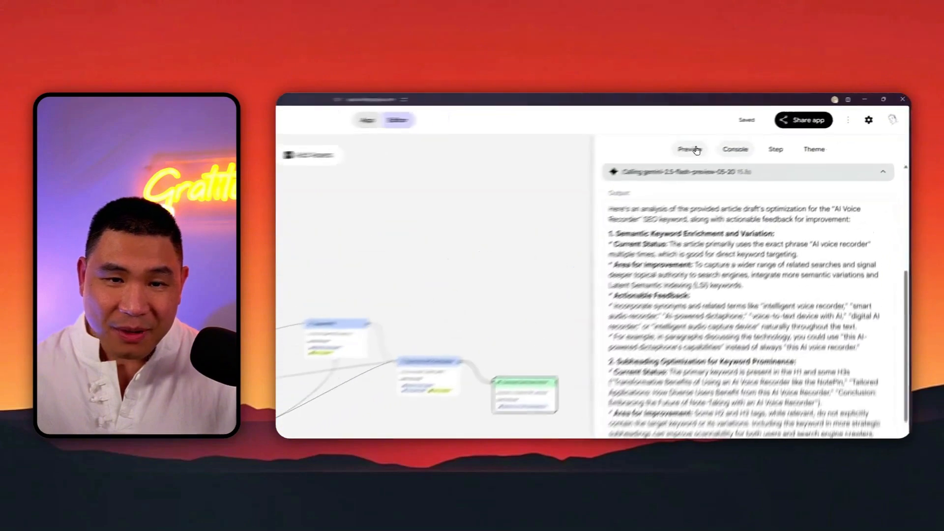
- Review the generated article in the preview, checking the keyword mention under AI-Powered Transcription and Summarization and the sections that follow
click(779, 127)
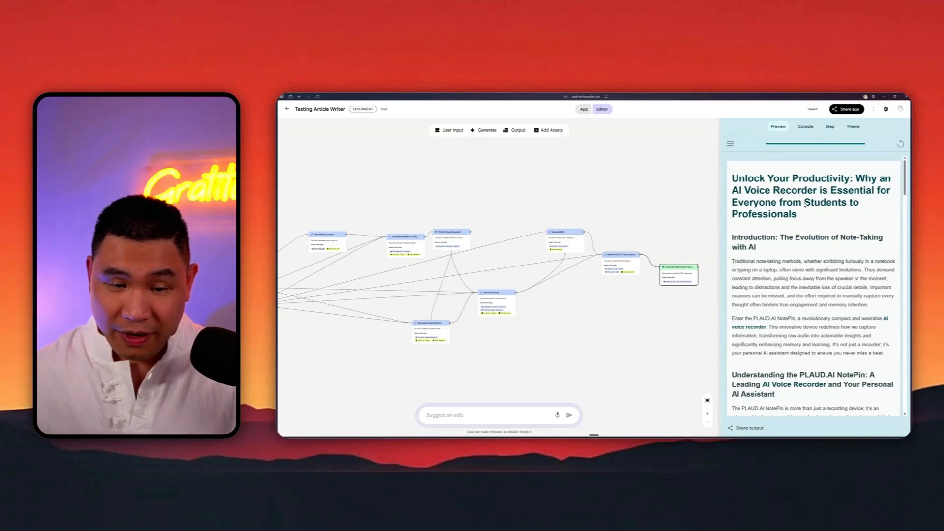
scroll(806, 204, down, 3)
scroll(788, 233, down, 4)
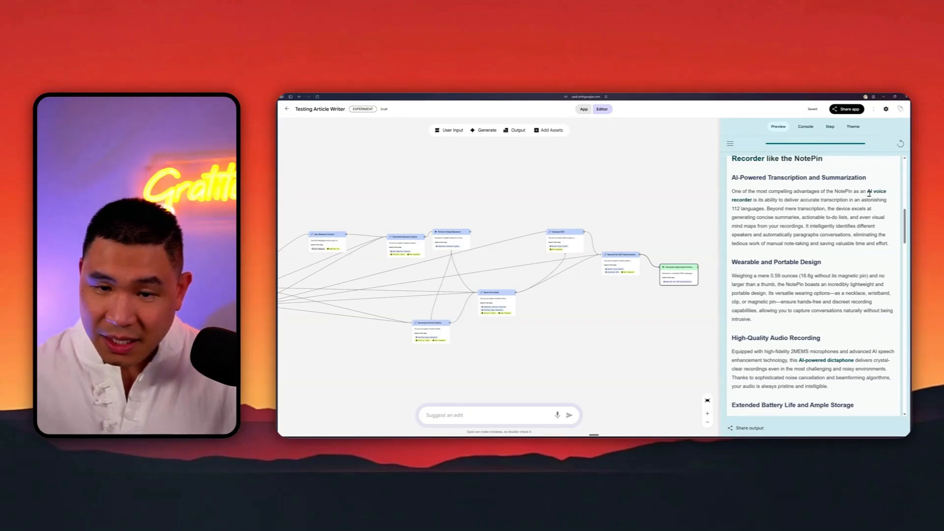
drag(868, 192, 887, 193)
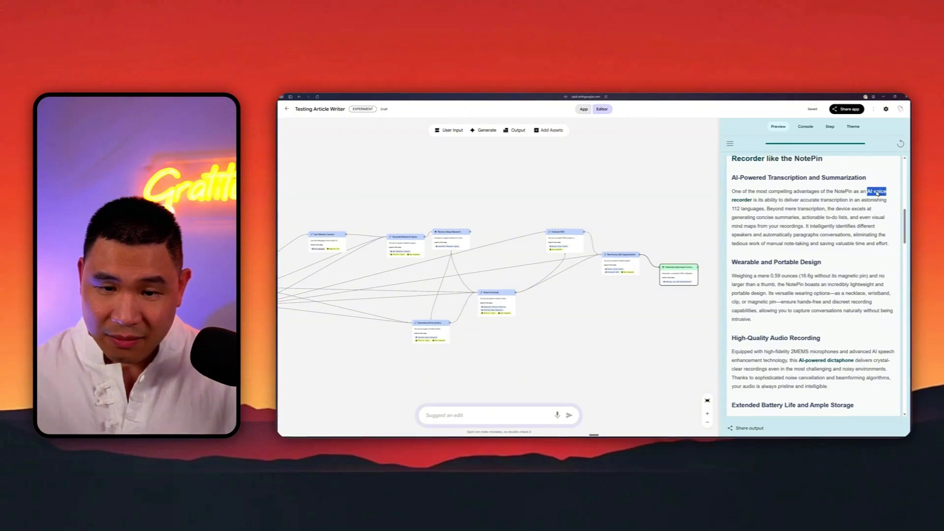
scroll(814, 223, up, 1)
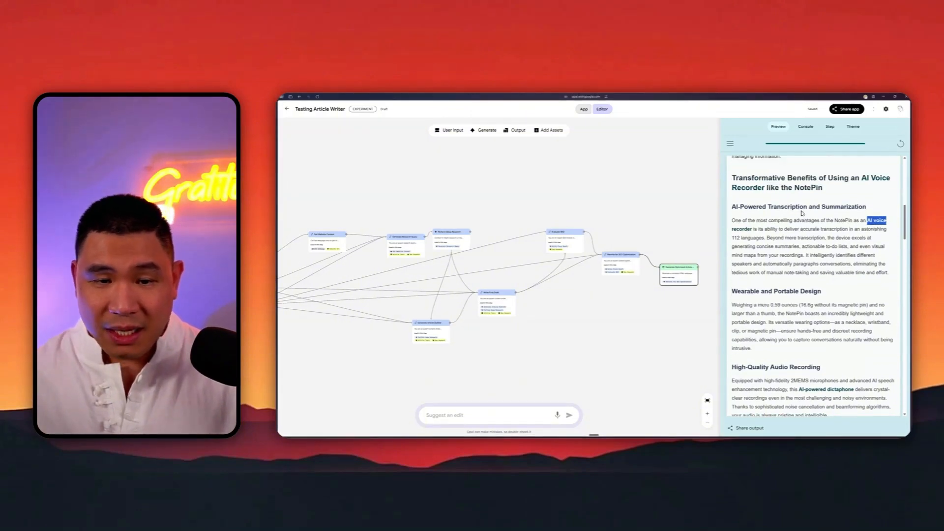
click(799, 236)
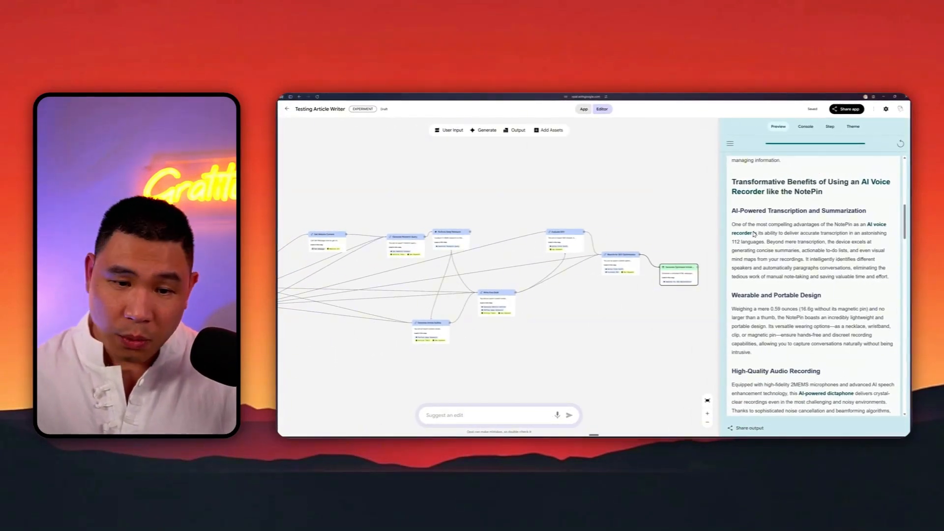
scroll(802, 227, down, 2)
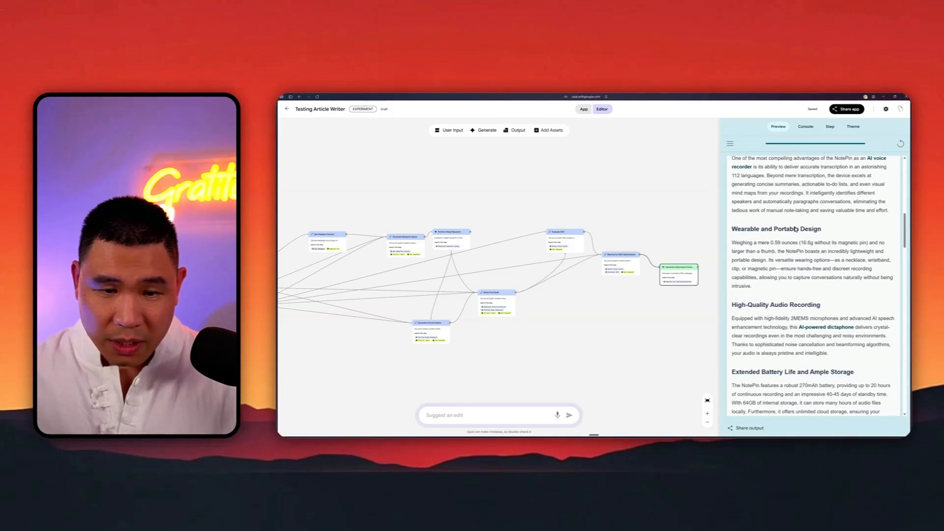
- Review the rest of the article, checking the "AI-powered dictaphone" wording under High-Quality Audio Recording, the Tailored Applications sections and the conclusion
scroll(831, 232, down, 4)
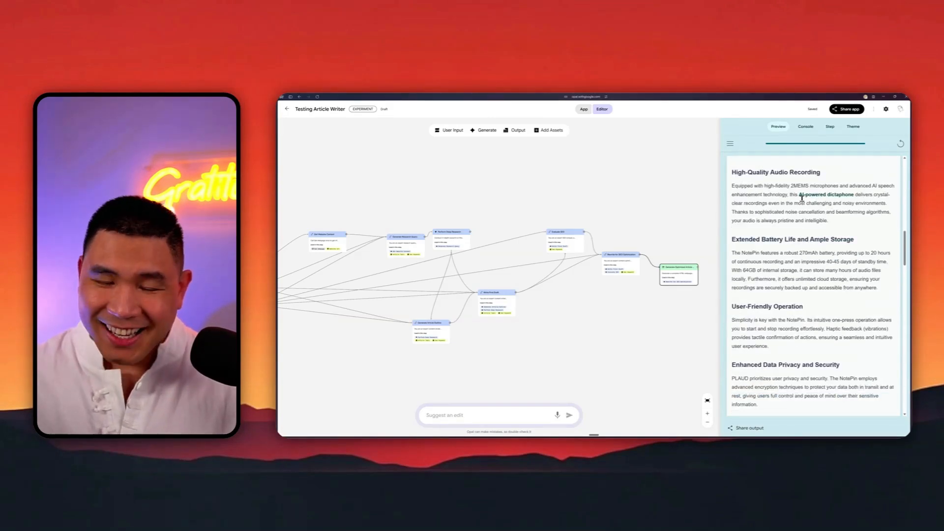
drag(800, 196, 849, 198)
click(840, 239)
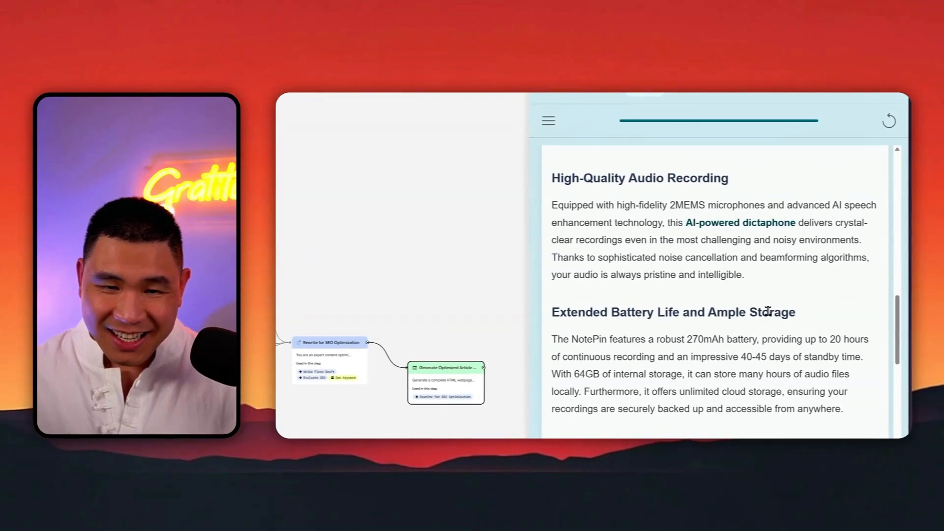
scroll(775, 295, down, 10)
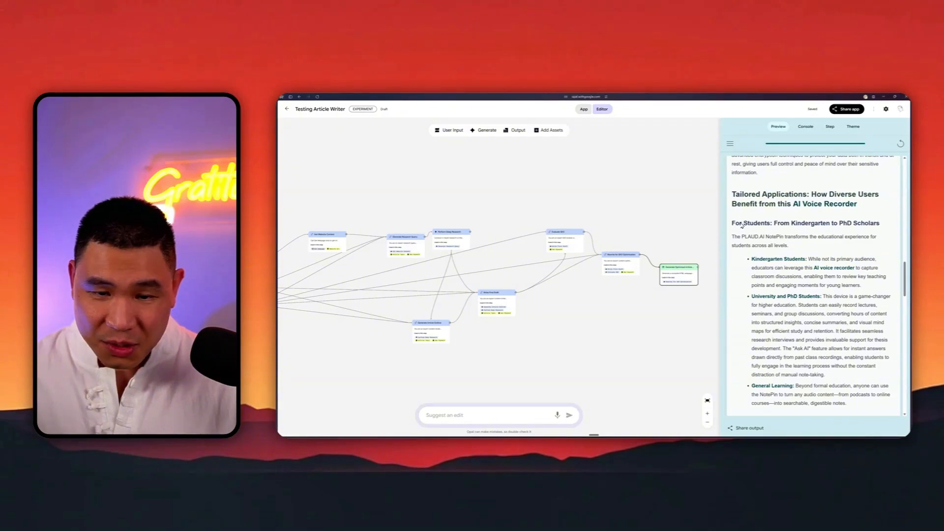
scroll(744, 224, down, 1)
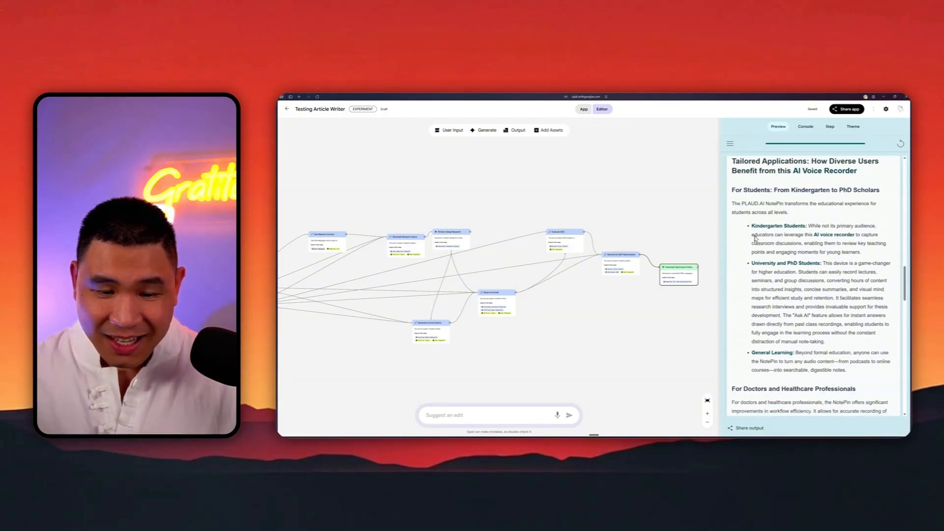
scroll(758, 237, down, 6)
scroll(760, 236, down, 6)
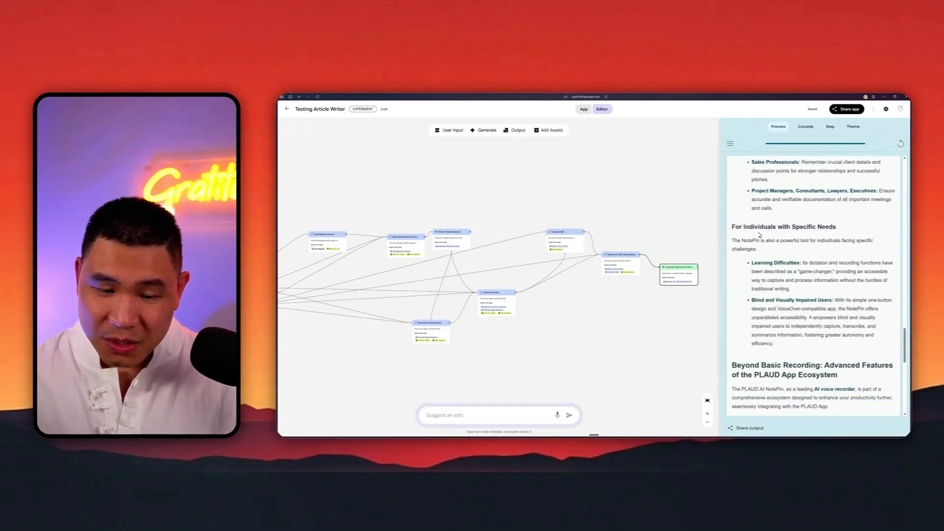
scroll(760, 235, down, 6)
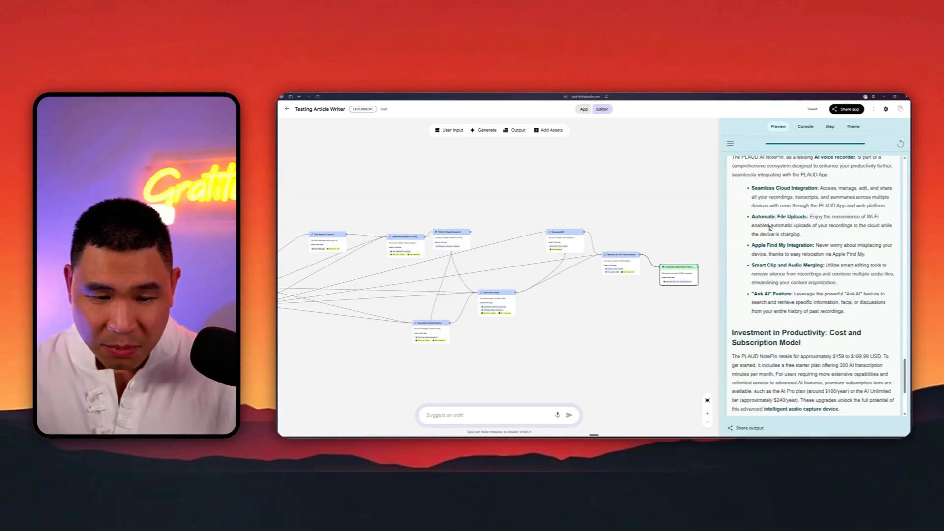
scroll(770, 228, down, 4)
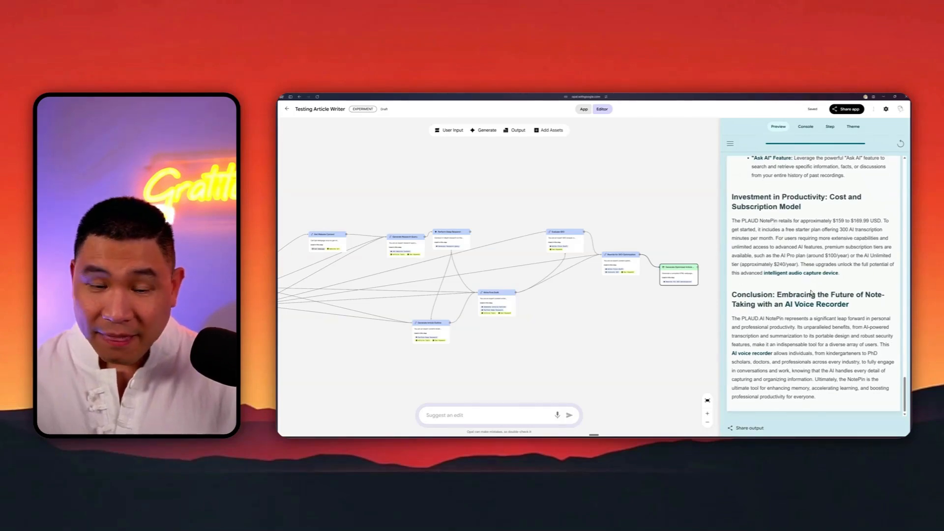
scroll(803, 275, up, 15)
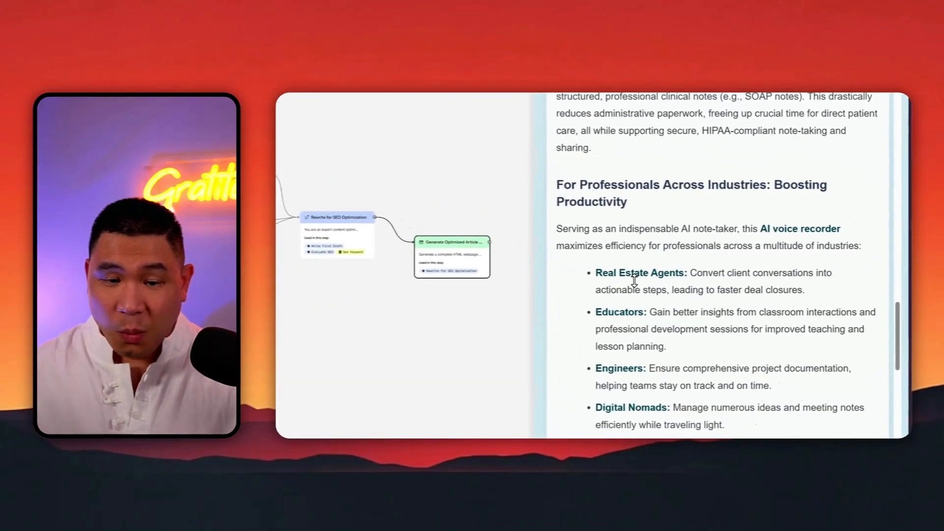
scroll(666, 266, up, 2)
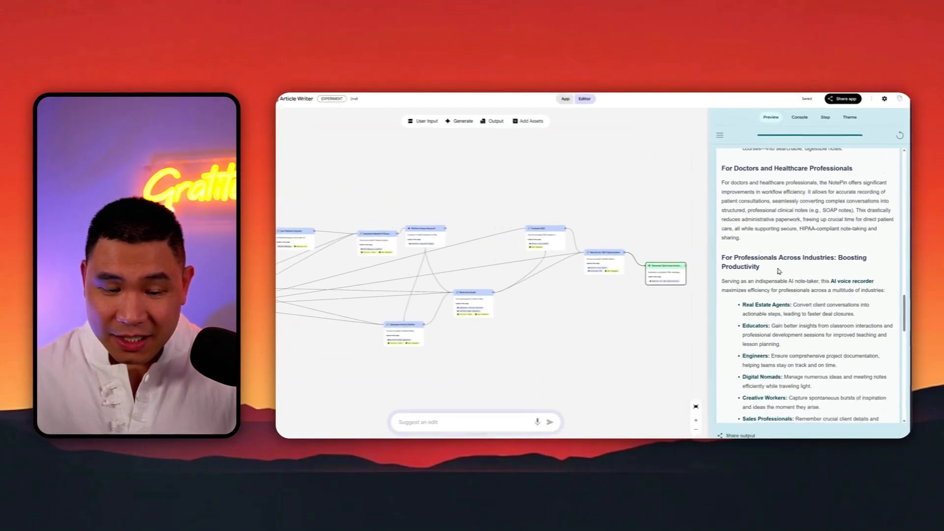